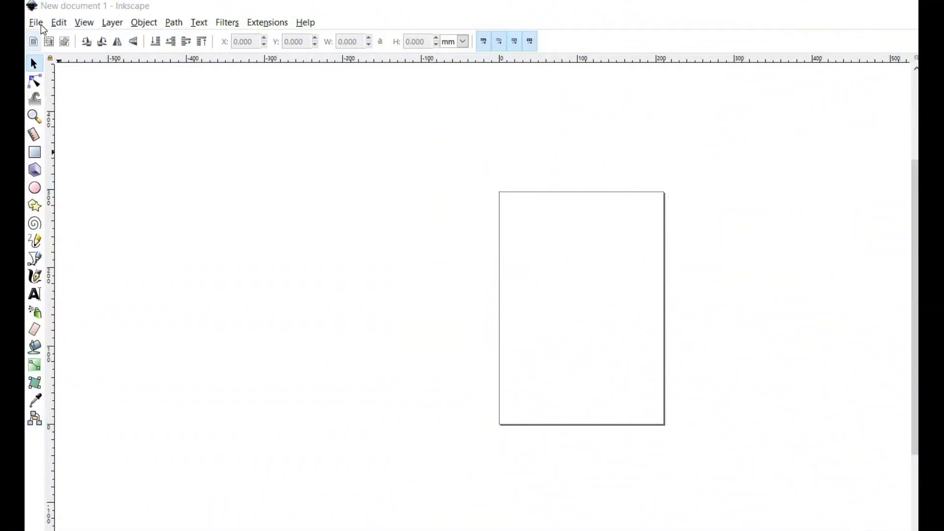
# Open eagle1.jpg and accept the default image import settings
pyautogui.click(41, 25)
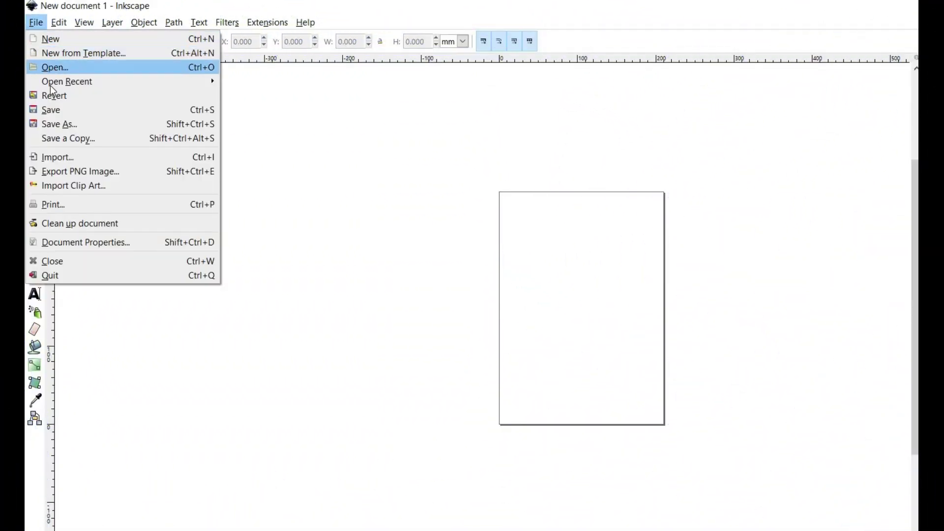
pyautogui.click(54, 68)
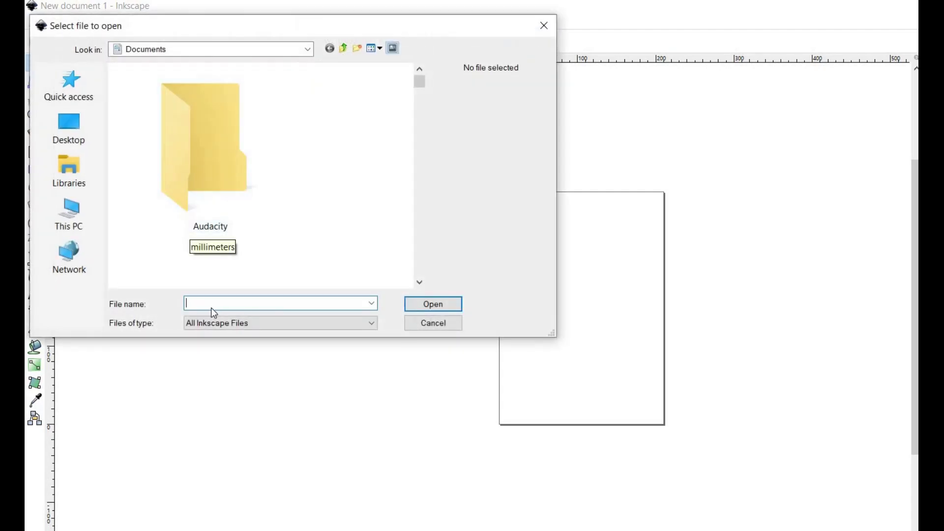
pyautogui.write('e')
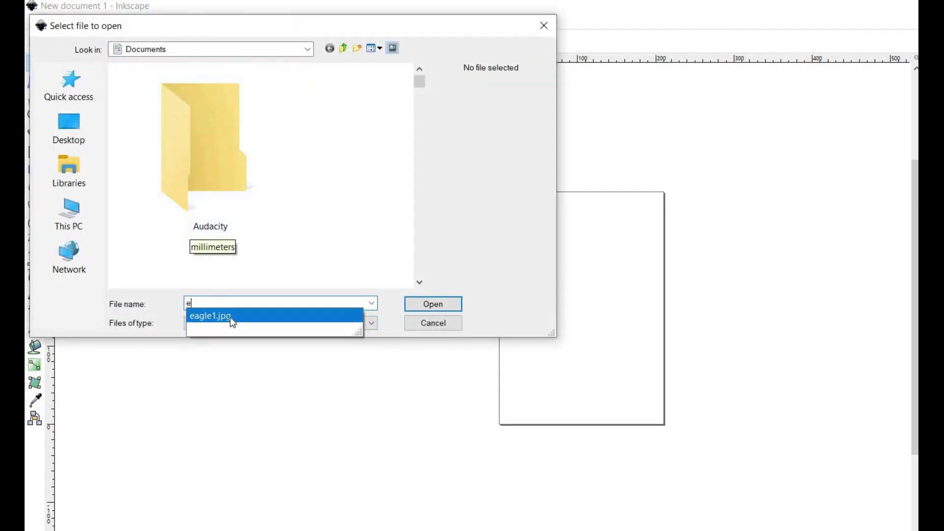
pyautogui.click(235, 317)
pyautogui.click(429, 306)
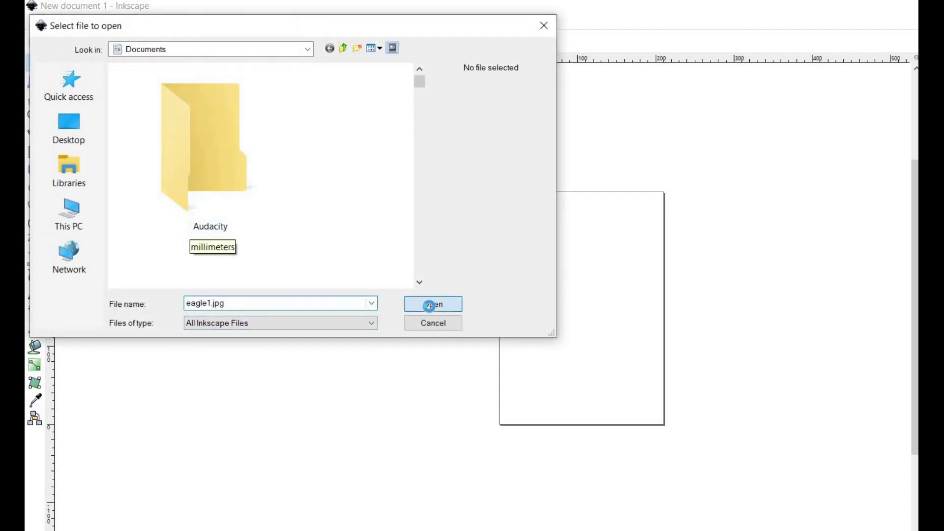
pyautogui.click(679, 398)
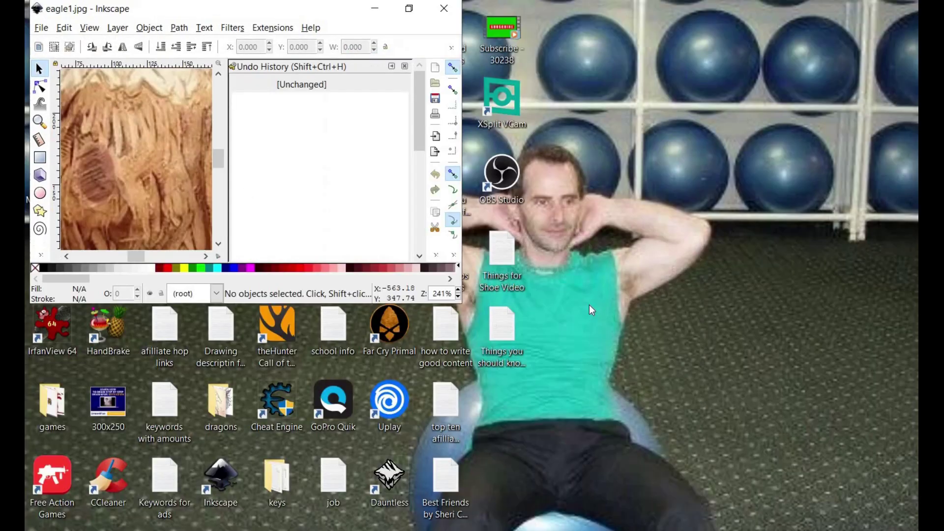
# Maximize the Inkscape window to show the whole photo and select it
pyautogui.click(407, 13)
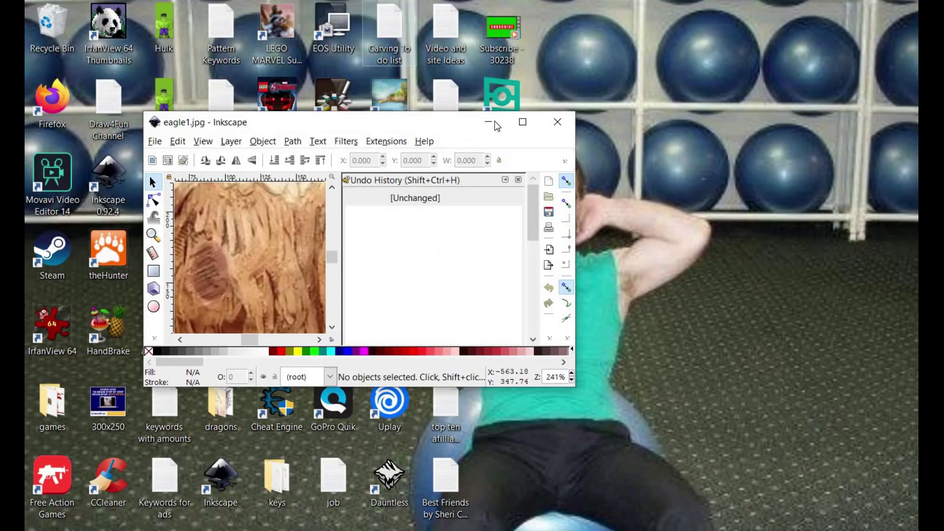
pyautogui.click(523, 122)
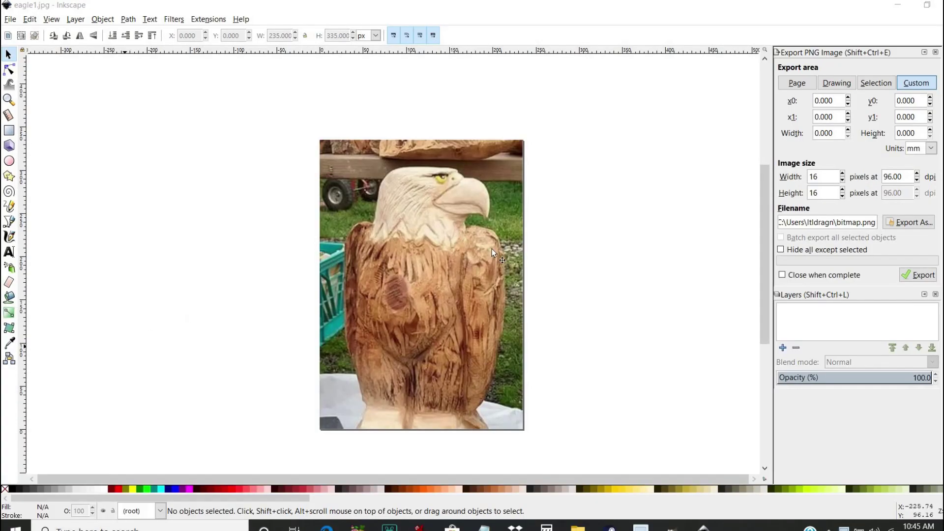
pyautogui.click(436, 285)
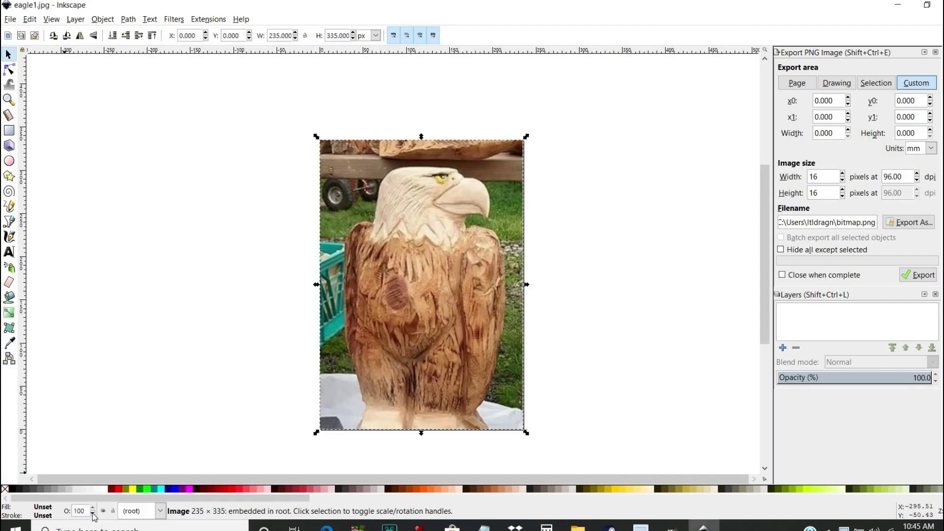
# Lower the eagle photo's opacity from 100 to 48% and zoom in
pyautogui.moveTo(93, 514); pyautogui.dragTo(93, 514)
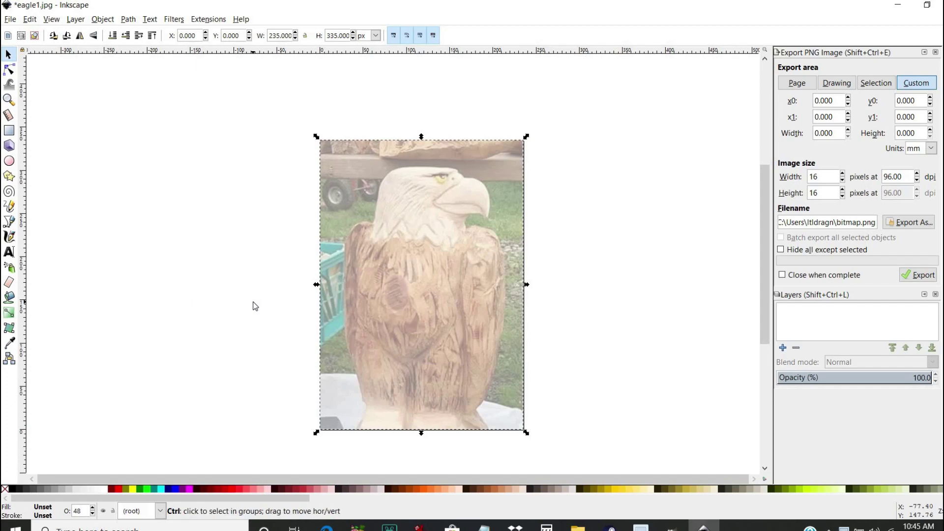
pyautogui.scroll(1, 256, 306)
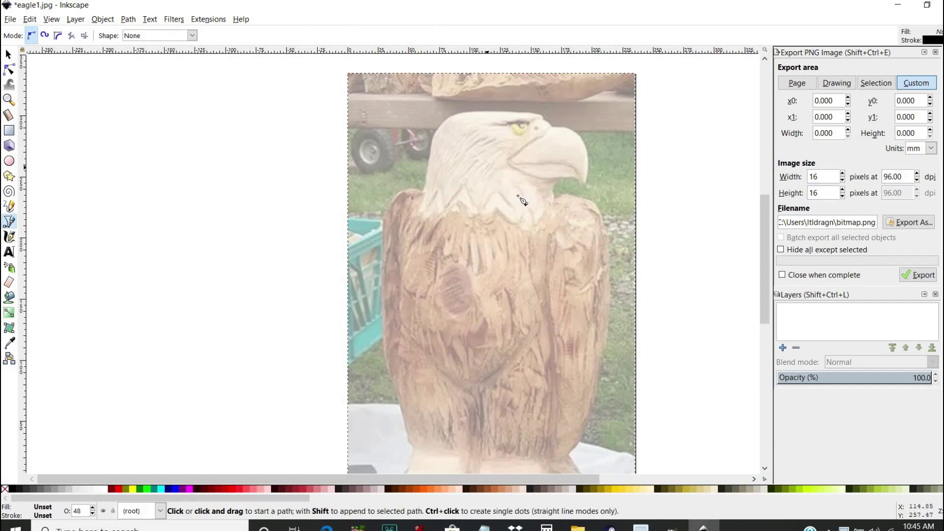
# Draw a closed line between the eye's corners and bend its lower edge into a curve
pyautogui.keyDown('ctrl'); pyautogui.scroll(3, 520, 199); pyautogui.keyUp('ctrl')
pyautogui.scroll(5, 554, 193)
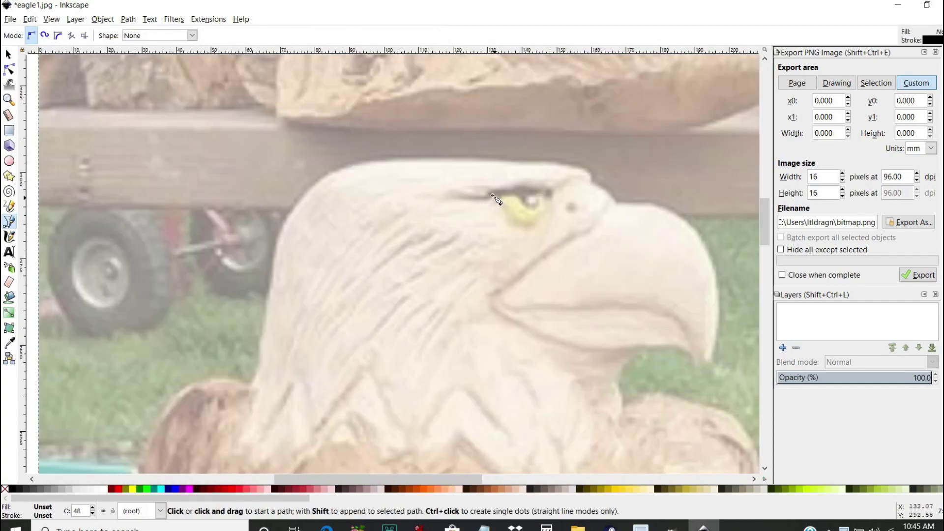
pyautogui.click(492, 194)
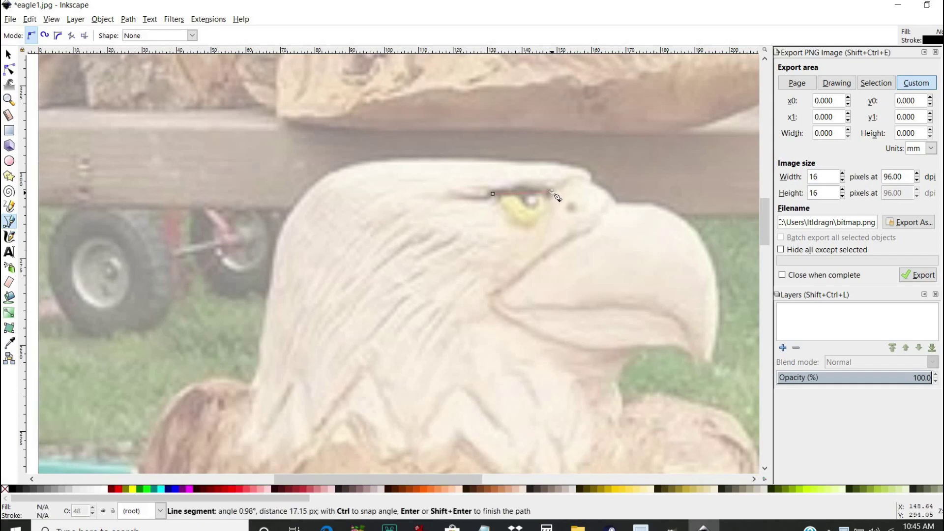
pyautogui.click(551, 192)
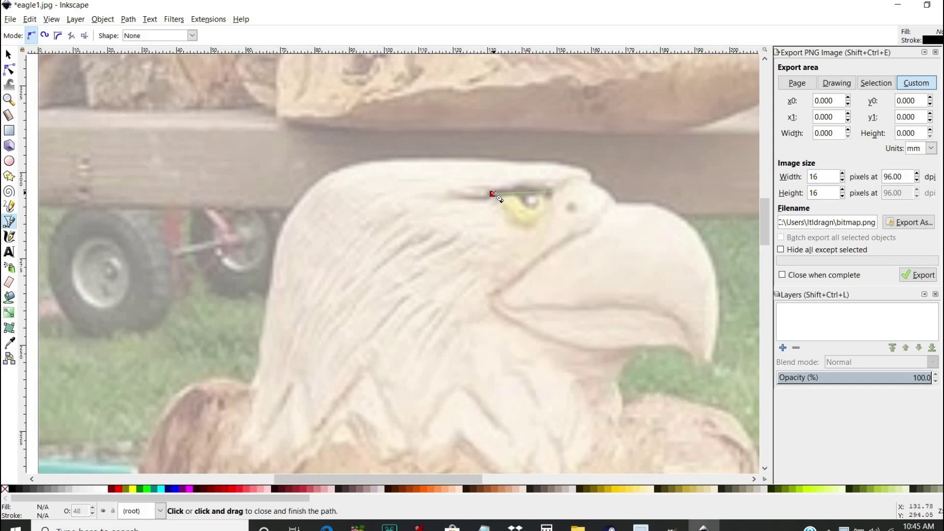
pyautogui.click(493, 194)
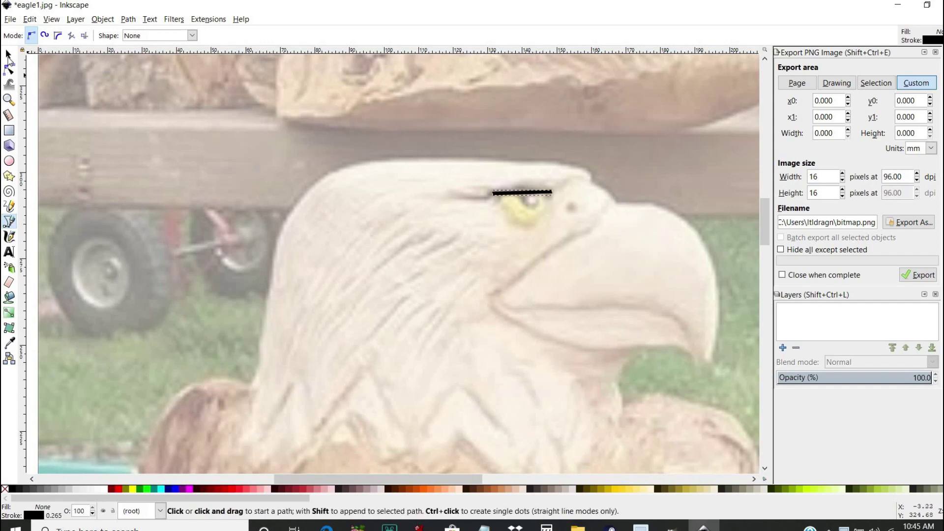
pyautogui.click(9, 69)
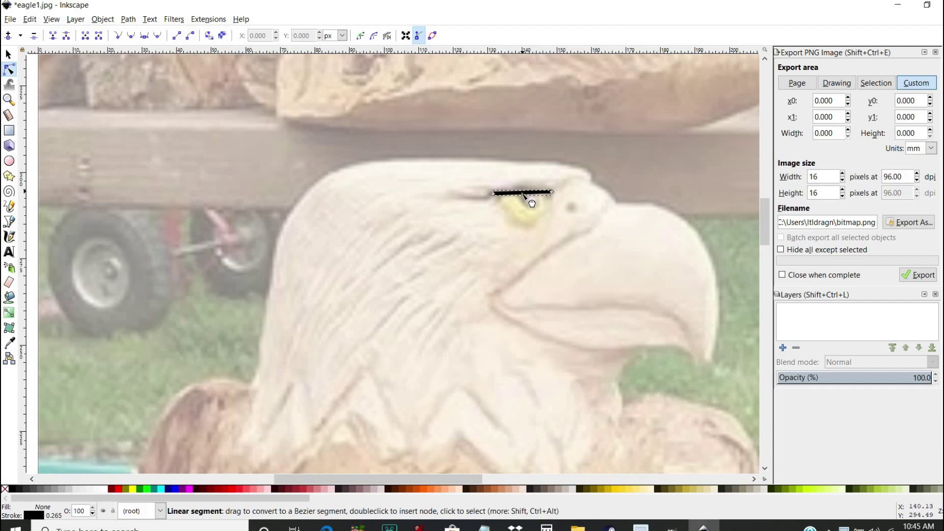
pyautogui.moveTo(524, 195); pyautogui.dragTo(531, 227)
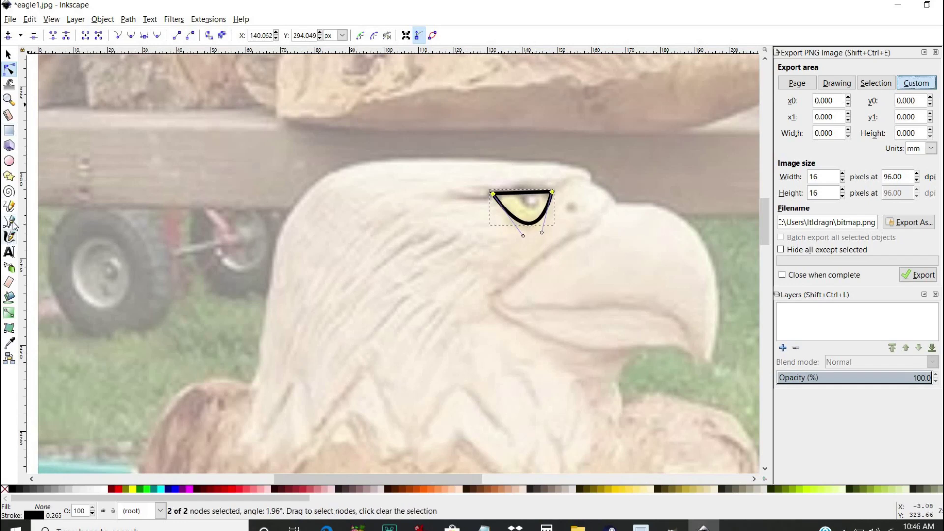
# Draw a line across the eye's top and curve it down into a rounded pupil arc
pyautogui.press('b')
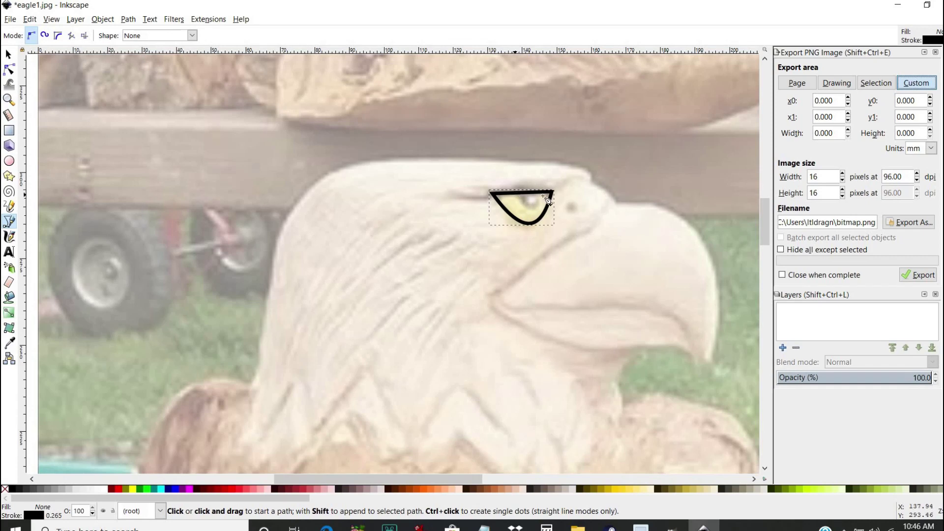
pyautogui.click(515, 195)
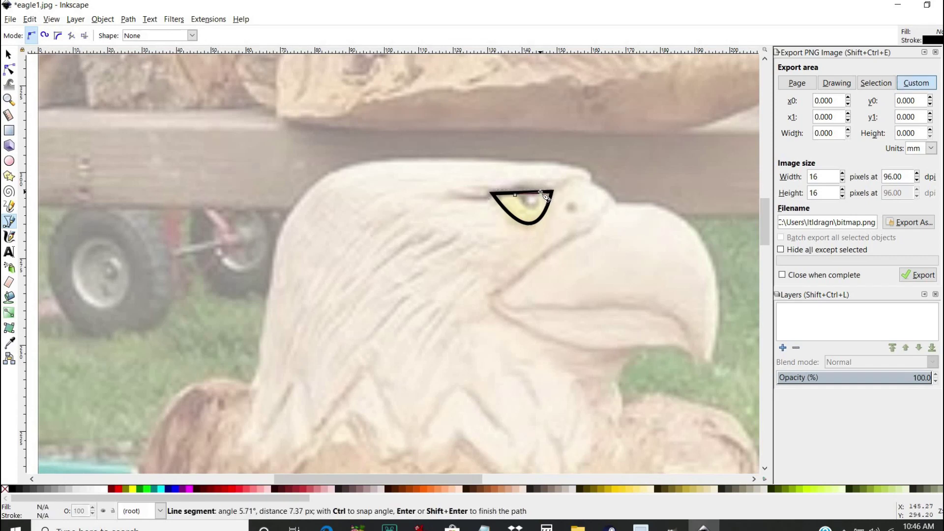
pyautogui.doubleClick(540, 193)
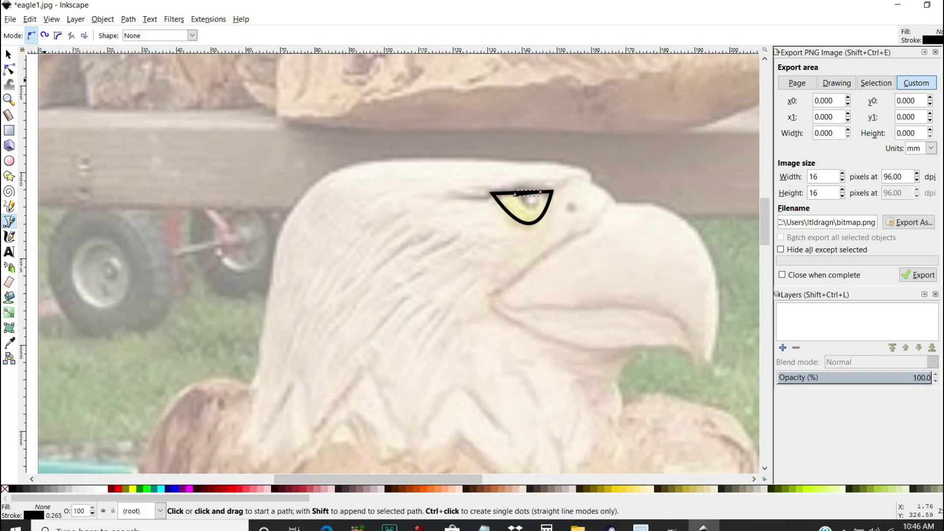
pyautogui.press('n')
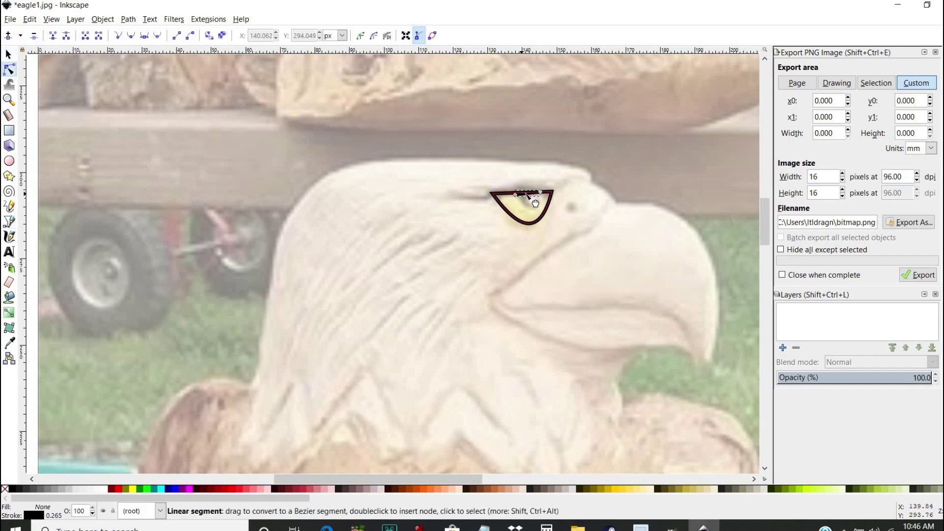
pyautogui.moveTo(527, 200); pyautogui.dragTo(528, 209)
pyautogui.click(515, 197)
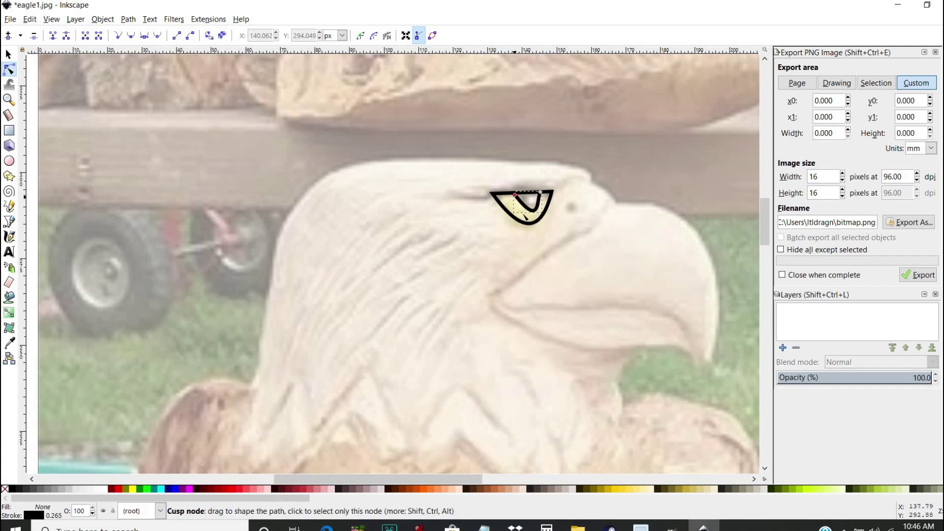
pyautogui.moveTo(527, 228); pyautogui.dragTo(525, 216)
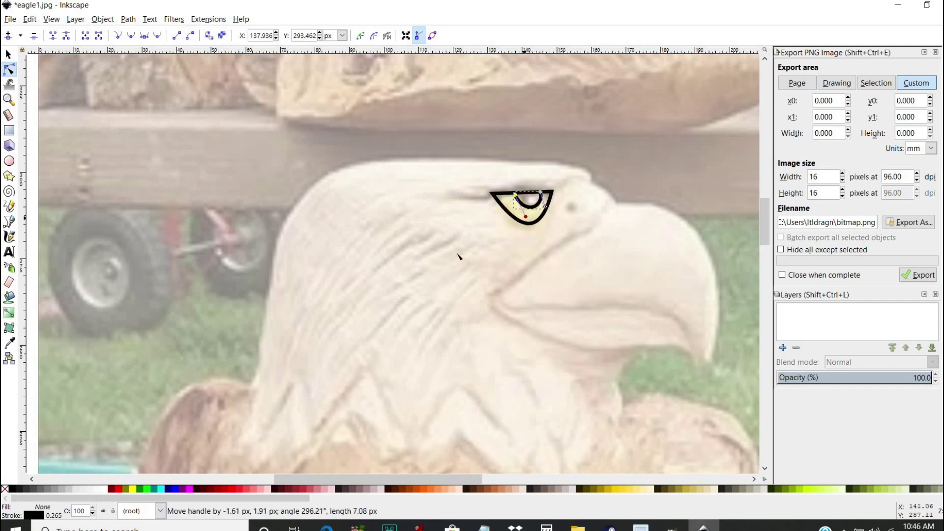
pyautogui.click(480, 240)
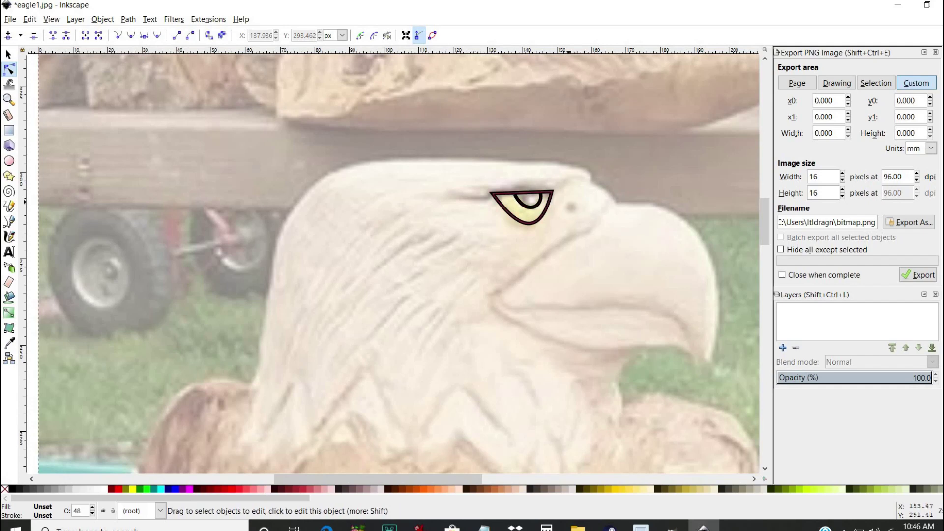
pyautogui.click(9, 222)
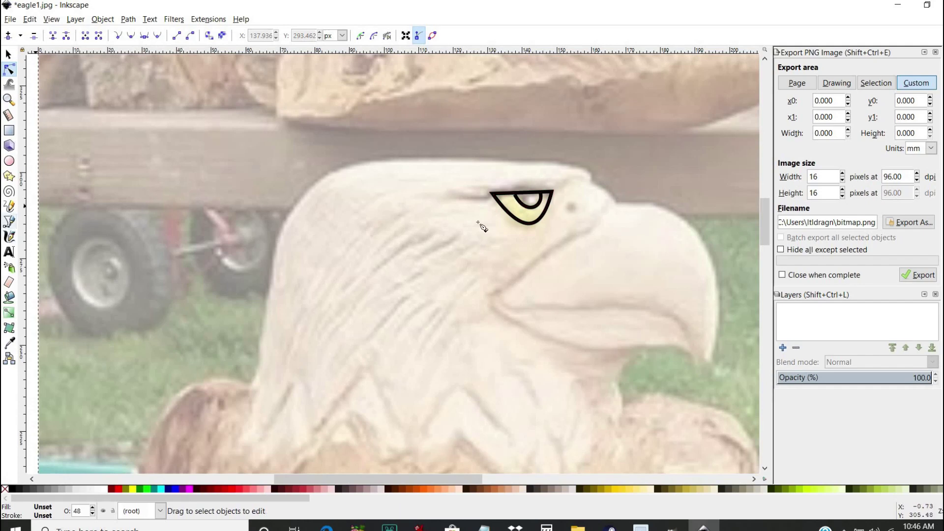
# Trace the head outline from above the eye, along the crown and down the neck
pyautogui.click(592, 178)
pyautogui.moveTo(551, 163); pyautogui.dragTo(535, 160)
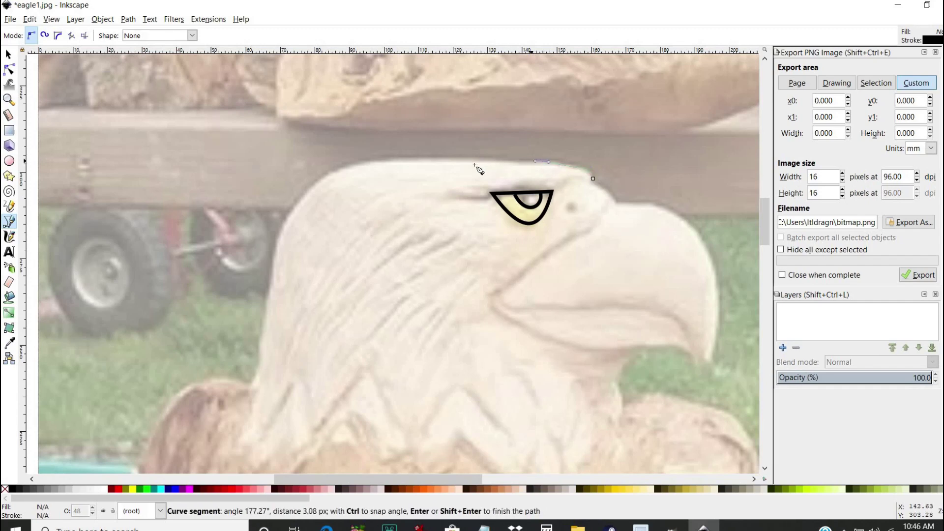
pyautogui.moveTo(442, 161); pyautogui.dragTo(432, 160)
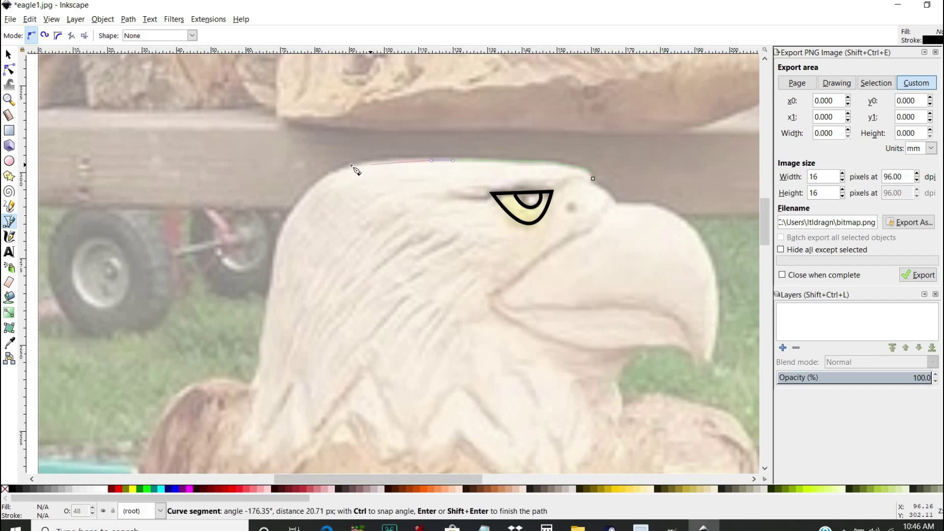
pyautogui.moveTo(353, 165); pyautogui.dragTo(347, 166)
pyautogui.click(285, 226)
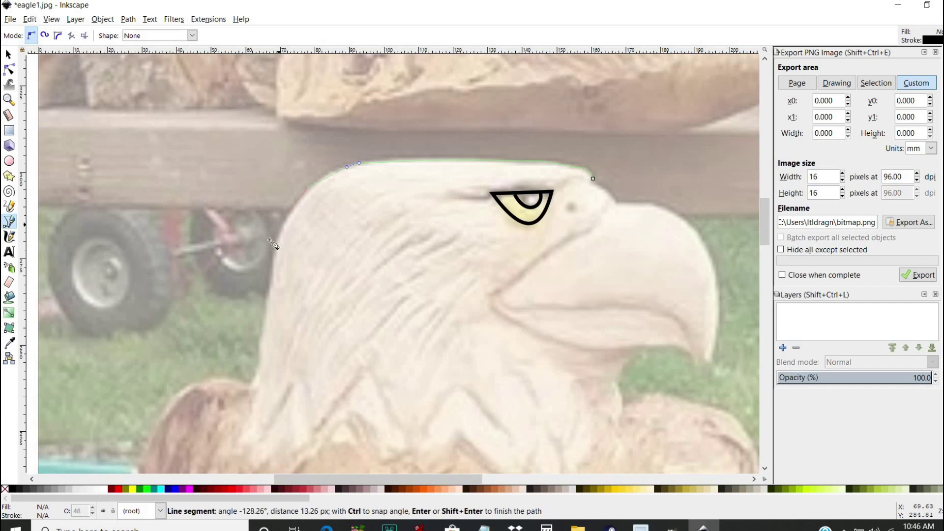
pyautogui.moveTo(269, 239); pyautogui.dragTo(269, 243)
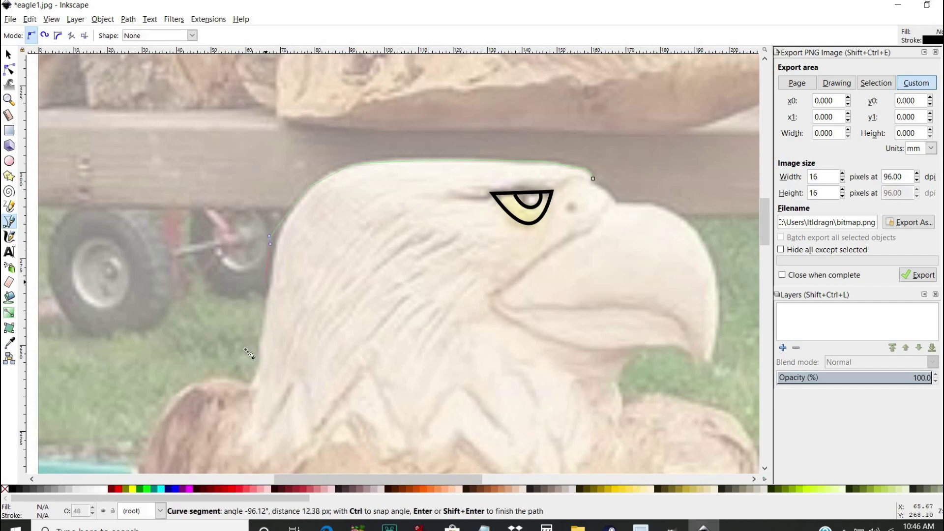
pyautogui.click(251, 382)
pyautogui.scroll(-4, 248, 384)
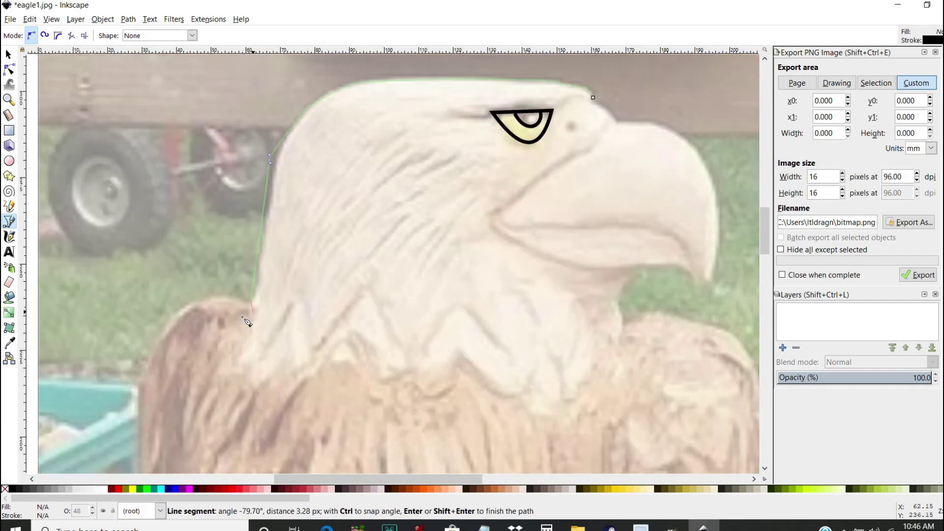
pyautogui.moveTo(259, 309); pyautogui.dragTo(274, 301)
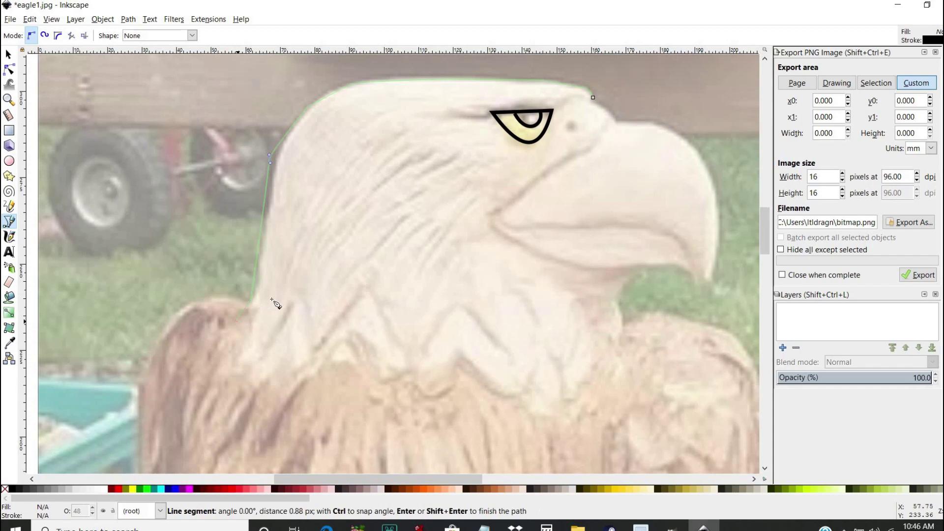
# Continue the outline in a zigzag along the neck feathers to the right edge
pyautogui.click(234, 371)
pyautogui.click(259, 361)
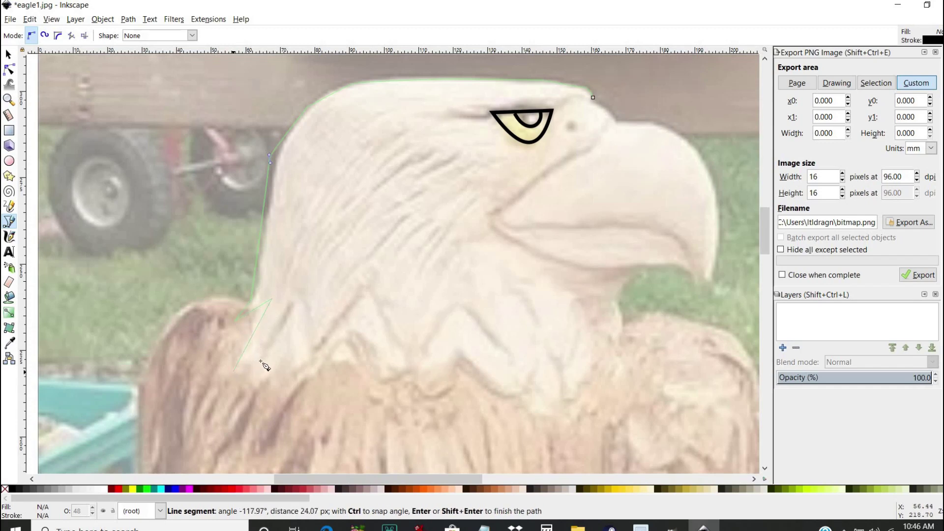
pyautogui.click(250, 389)
pyautogui.click(294, 359)
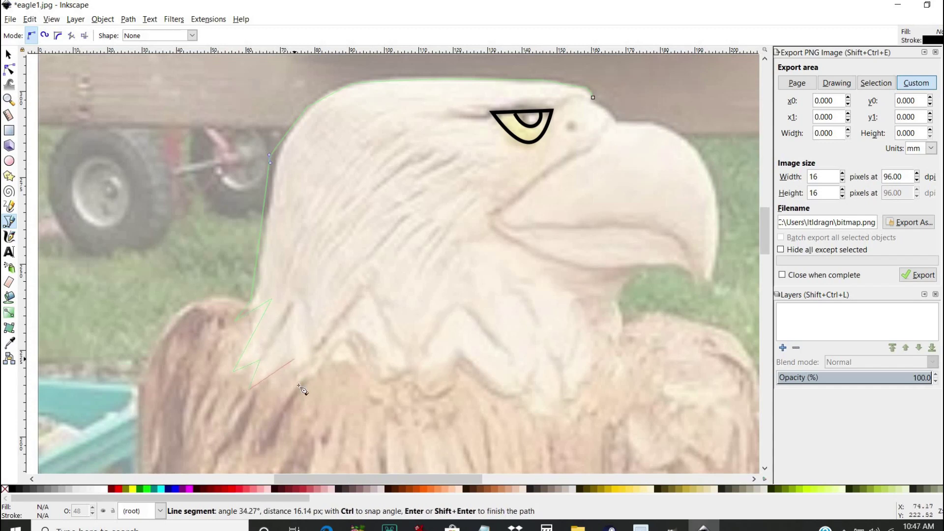
pyautogui.click(335, 355)
pyautogui.click(349, 394)
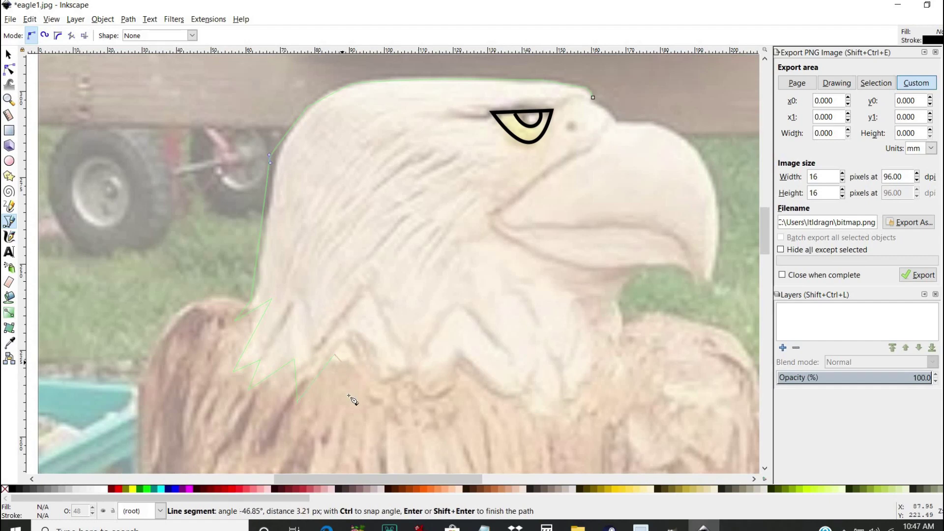
pyautogui.click(362, 365)
pyautogui.click(382, 407)
pyautogui.click(401, 375)
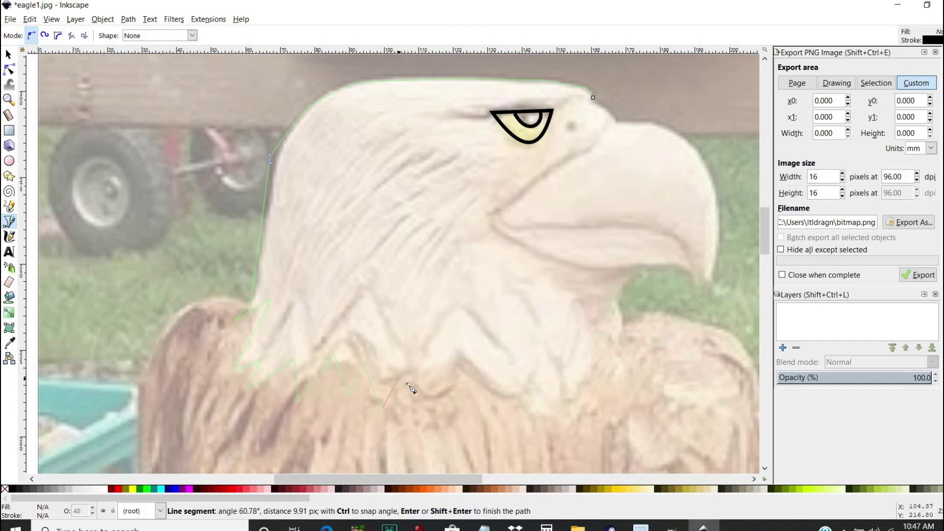
pyautogui.click(426, 423)
pyautogui.click(448, 377)
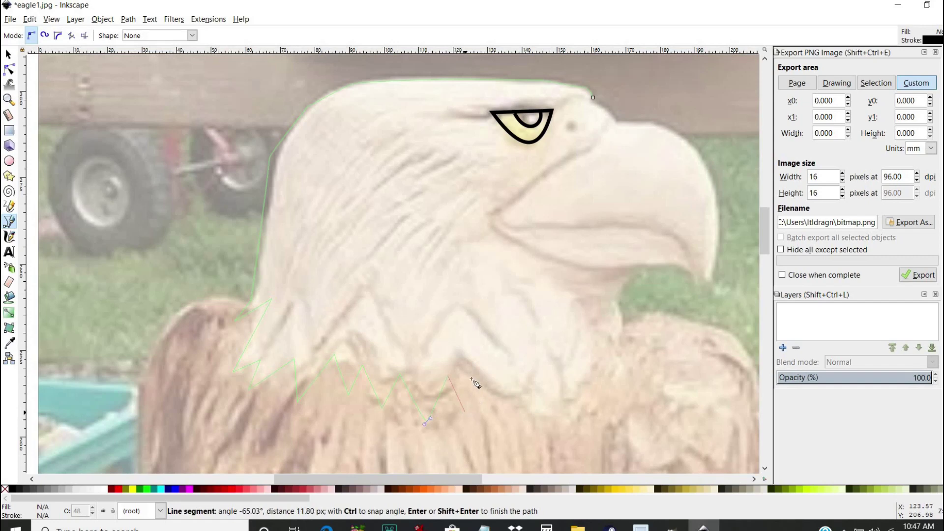
pyautogui.click(465, 411)
pyautogui.click(472, 380)
pyautogui.click(520, 412)
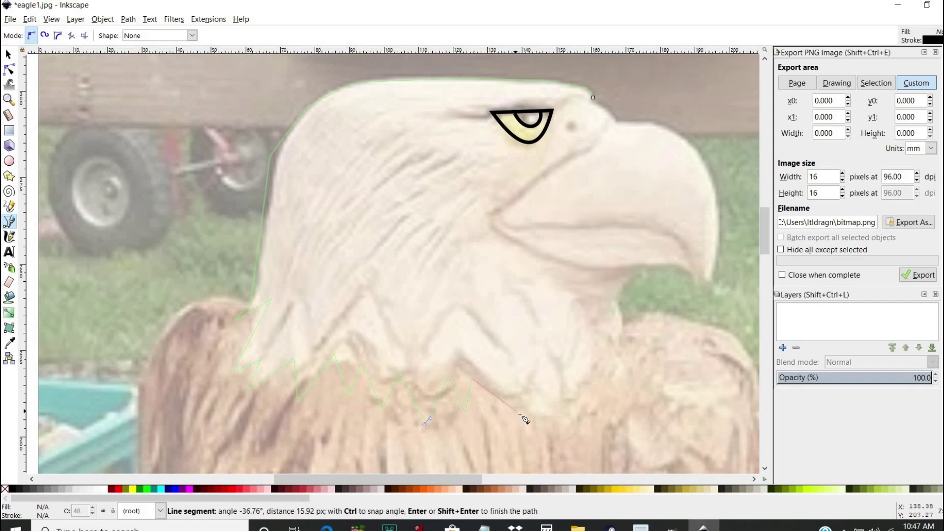
pyautogui.click(534, 384)
pyautogui.click(565, 412)
pyautogui.click(575, 382)
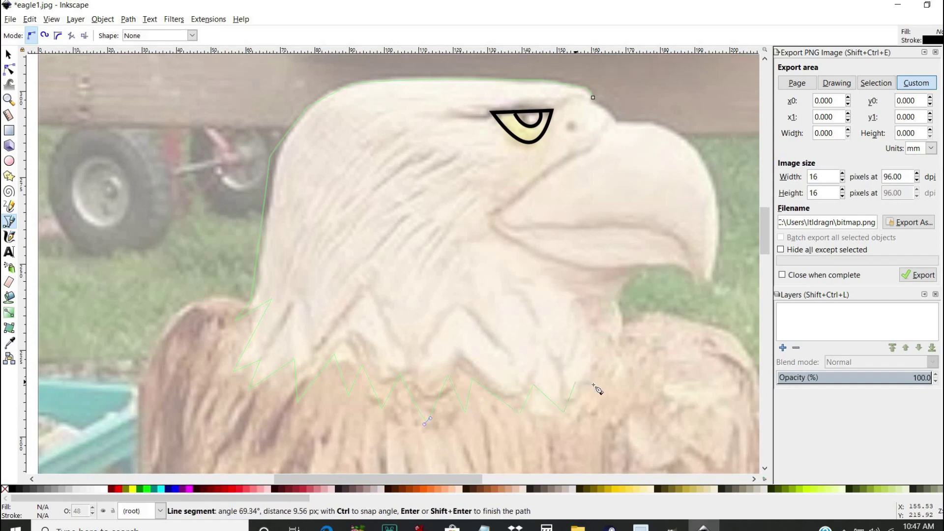
pyautogui.moveTo(593, 386); pyautogui.dragTo(618, 379)
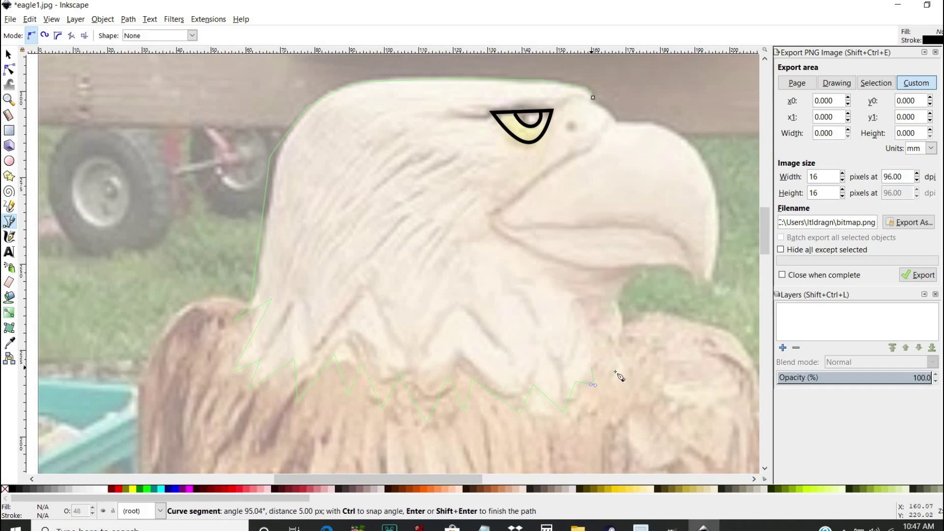
# Run the outline up past the cheek and end it just below the beak
pyautogui.click(604, 322)
pyautogui.click(624, 362)
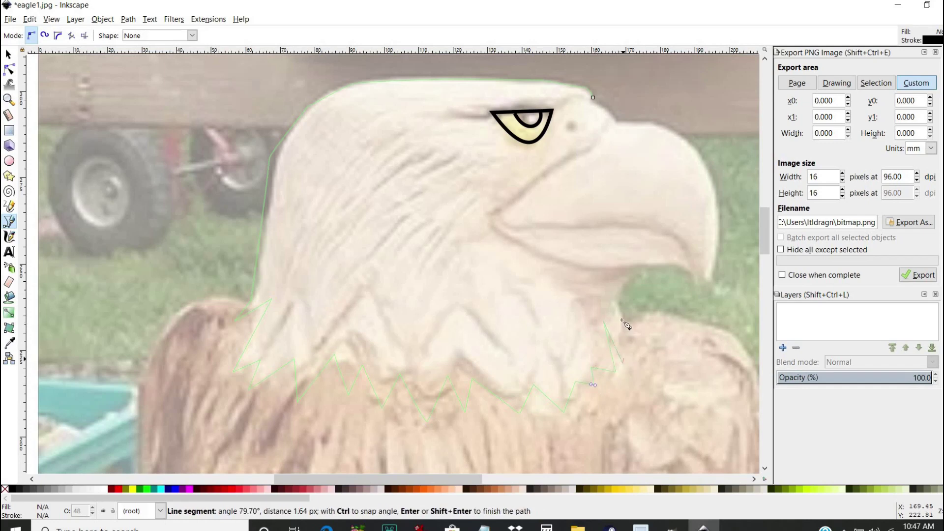
pyautogui.click(617, 299)
pyautogui.doubleClick(638, 270)
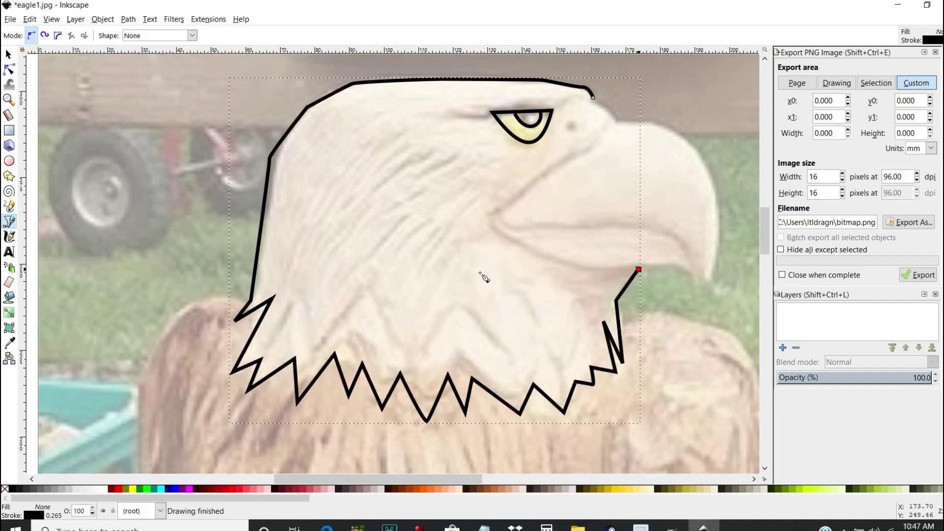
# Draw a curved line from the crown's end past the eye to the mouth corner
pyautogui.click(593, 97)
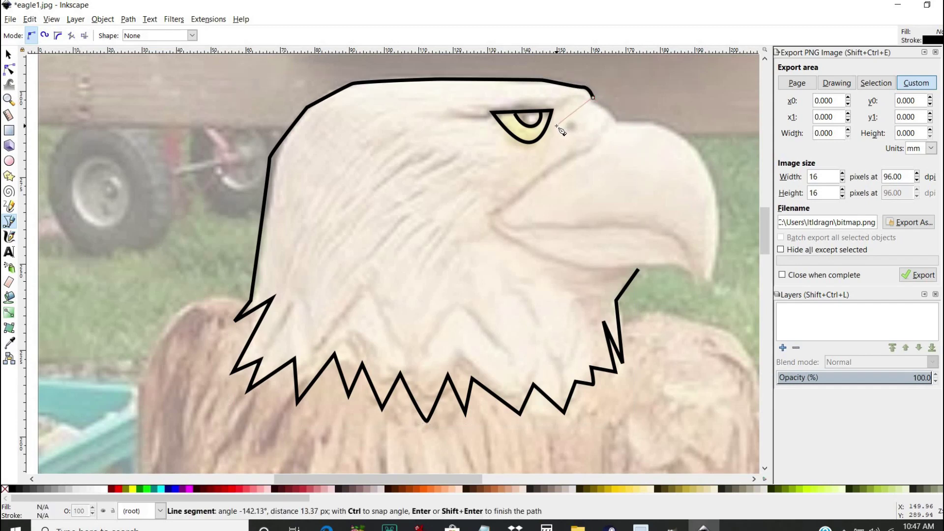
pyautogui.moveTo(556, 127); pyautogui.dragTo(544, 160)
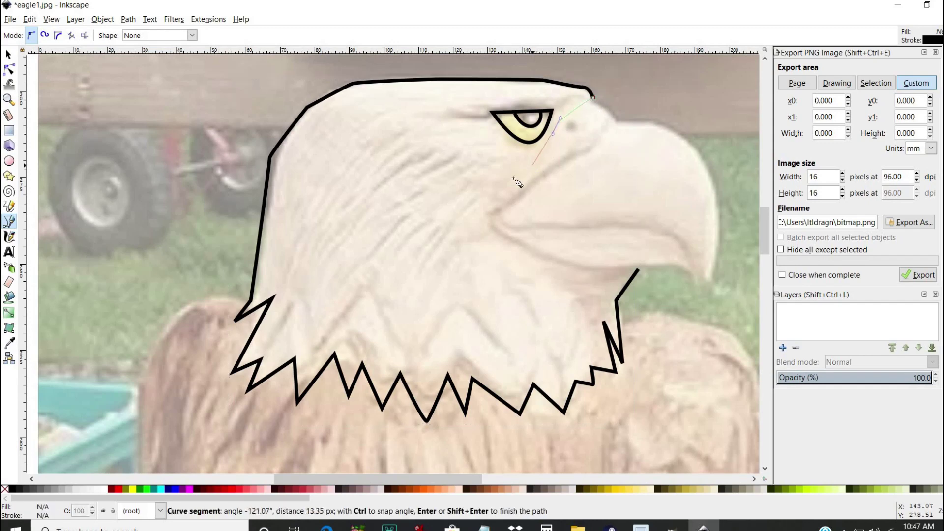
pyautogui.click(495, 211)
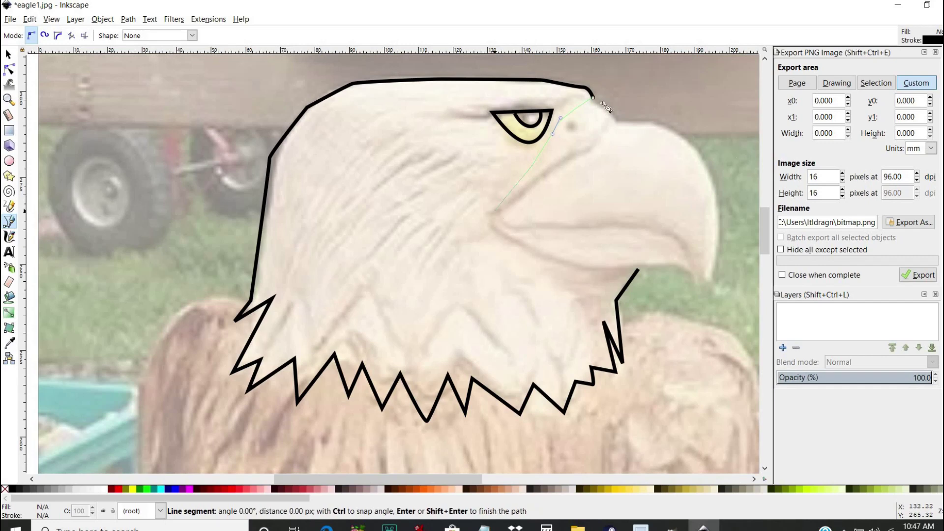
pyautogui.press('Return')
# Draw a closed brow piece from the crown to the eye line and curve its front edge
pyautogui.click(593, 97)
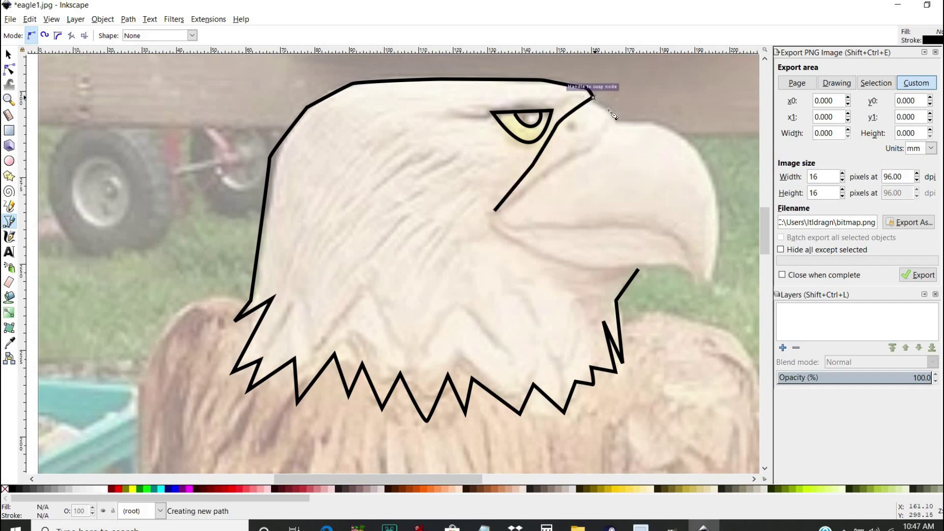
pyautogui.click(610, 124)
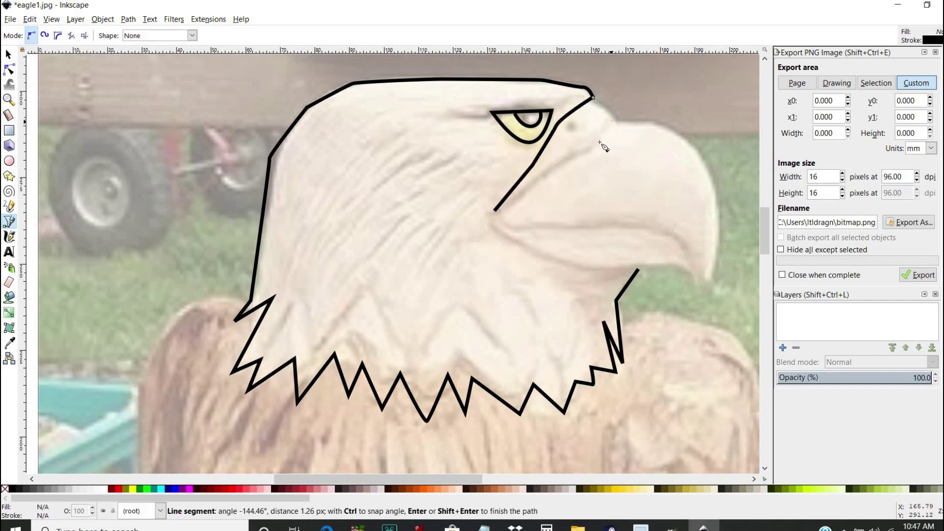
pyautogui.click(593, 149)
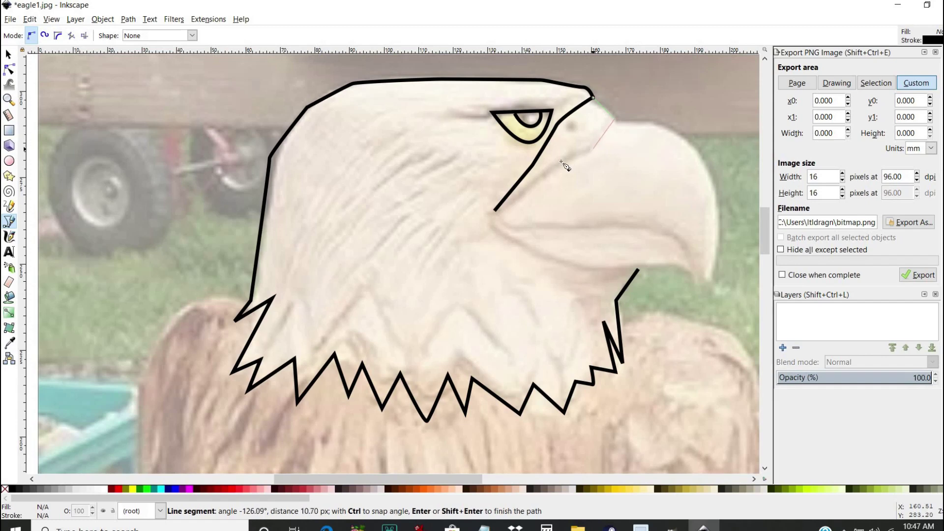
pyautogui.click(495, 211)
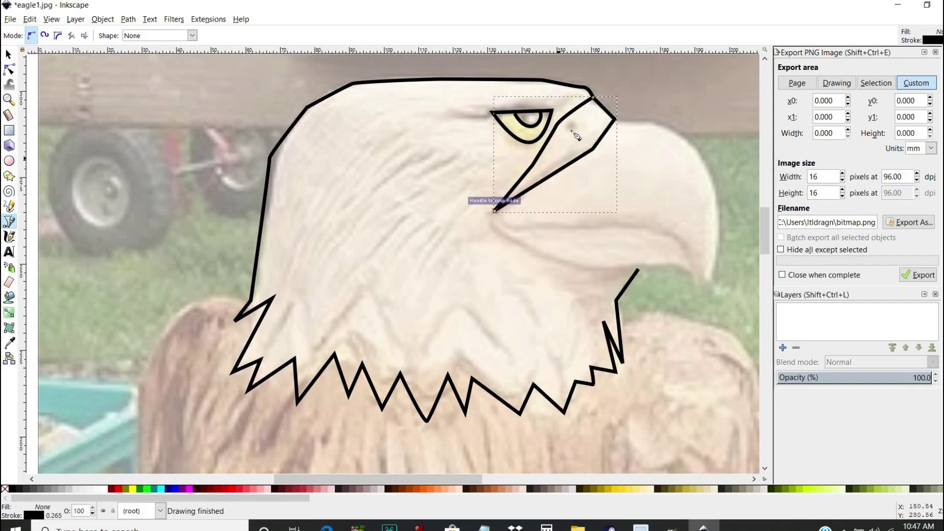
pyautogui.click(9, 69)
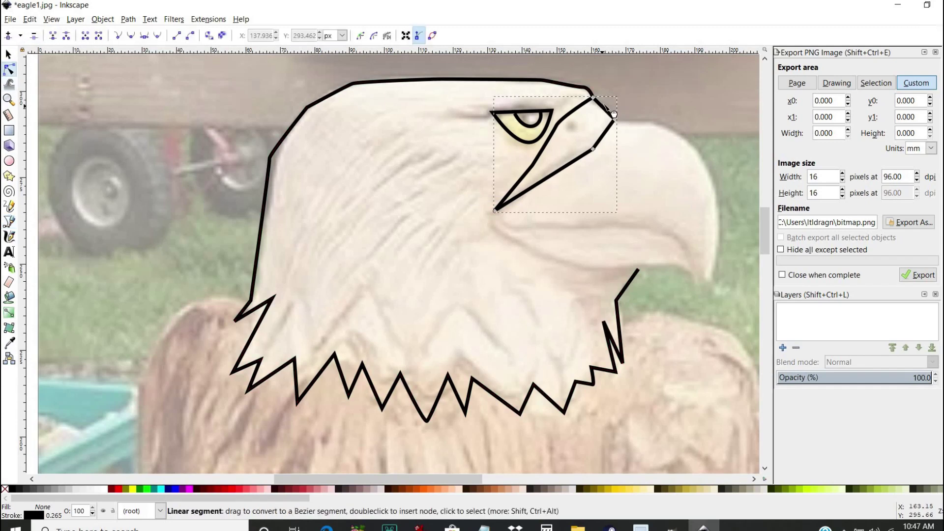
pyautogui.moveTo(614, 114); pyautogui.dragTo(612, 115)
pyautogui.moveTo(608, 139); pyautogui.dragTo(613, 137)
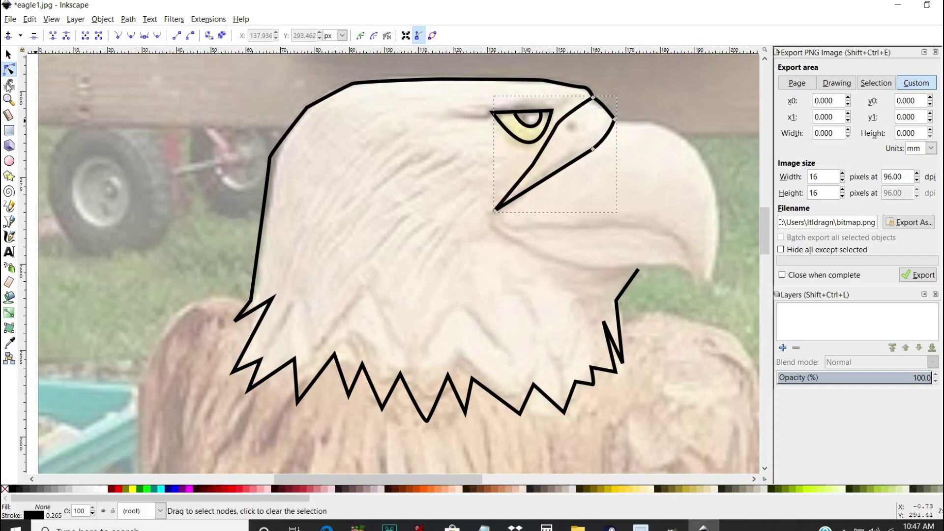
pyautogui.click(9, 222)
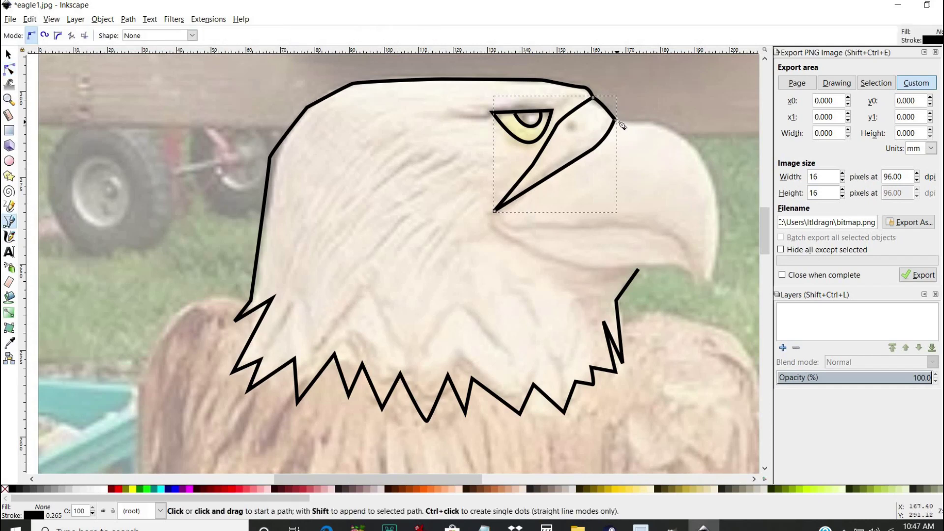
# Outline the hooked upper beak as a closed shape ending at the mouth corner
pyautogui.click(615, 119)
pyautogui.moveTo(658, 123); pyautogui.dragTo(667, 127)
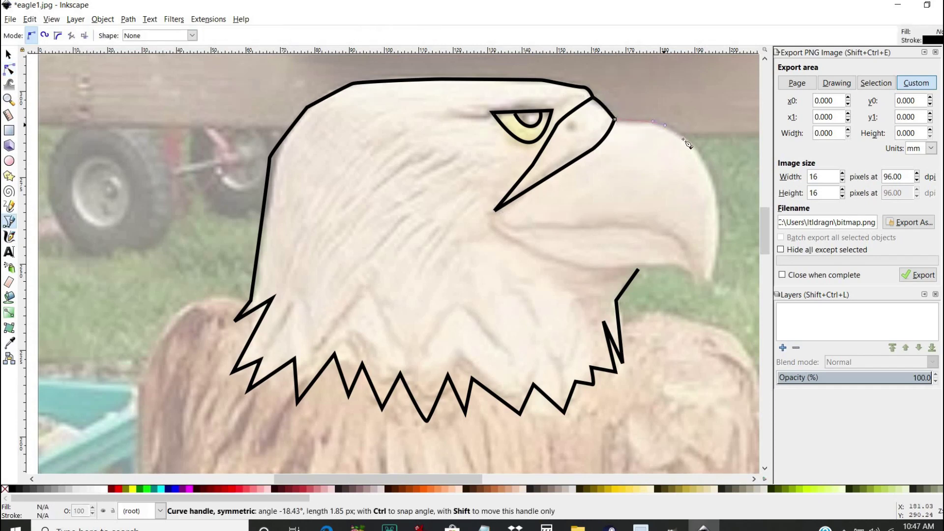
pyautogui.moveTo(715, 183); pyautogui.dragTo(716, 191)
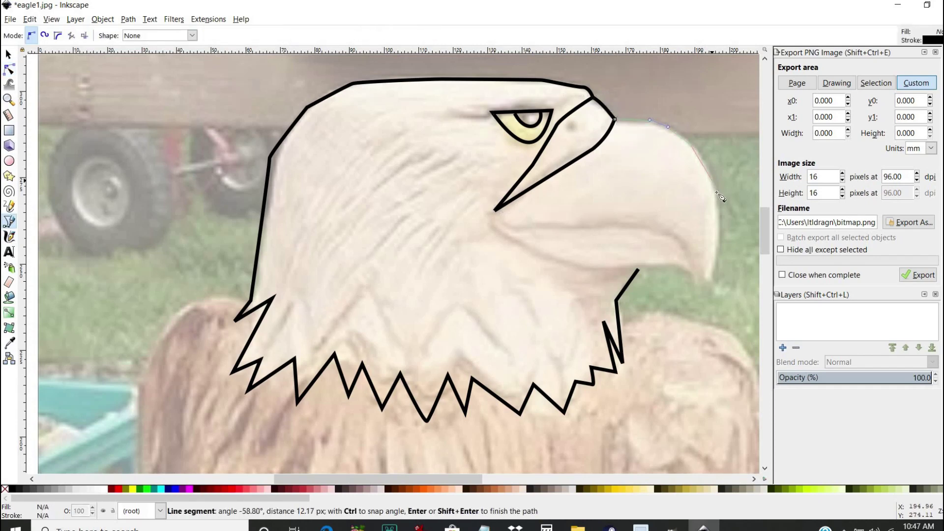
pyautogui.click(721, 254)
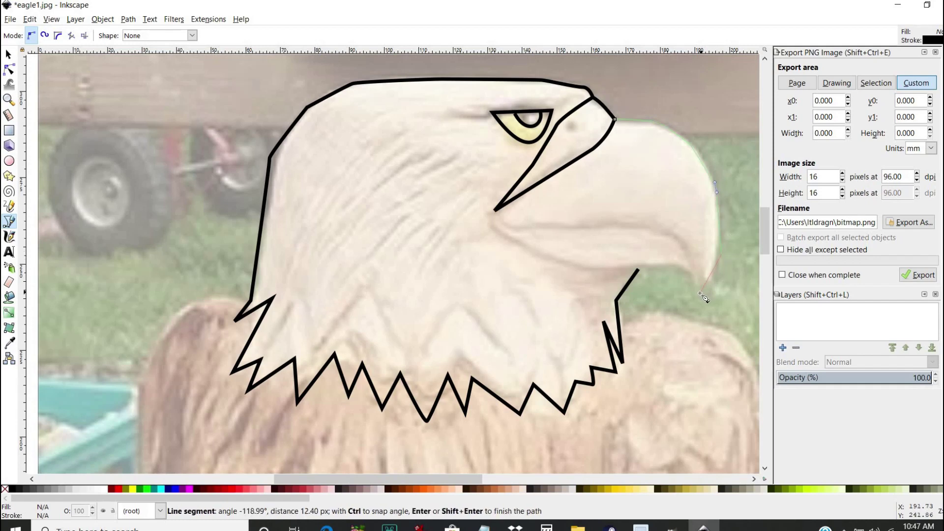
pyautogui.click(698, 290)
pyautogui.click(681, 242)
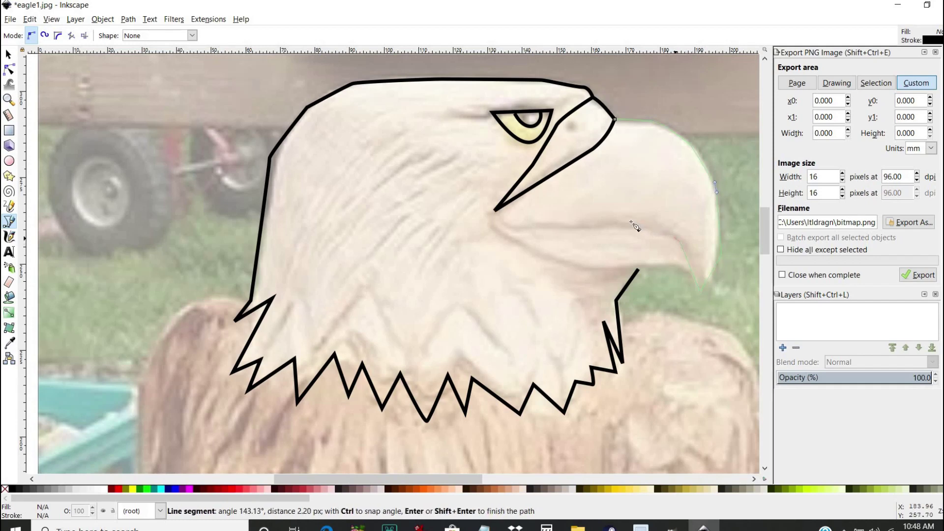
pyautogui.moveTo(568, 229); pyautogui.dragTo(556, 227)
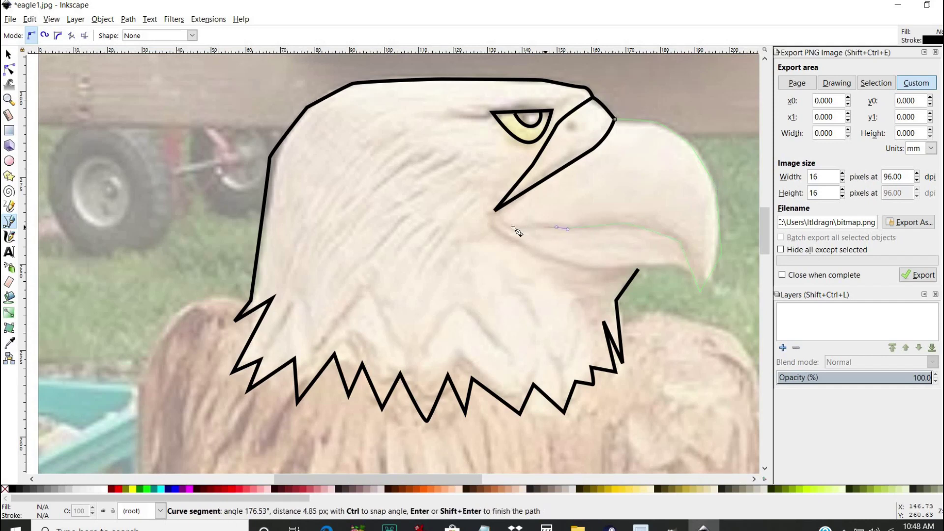
pyautogui.click(494, 211)
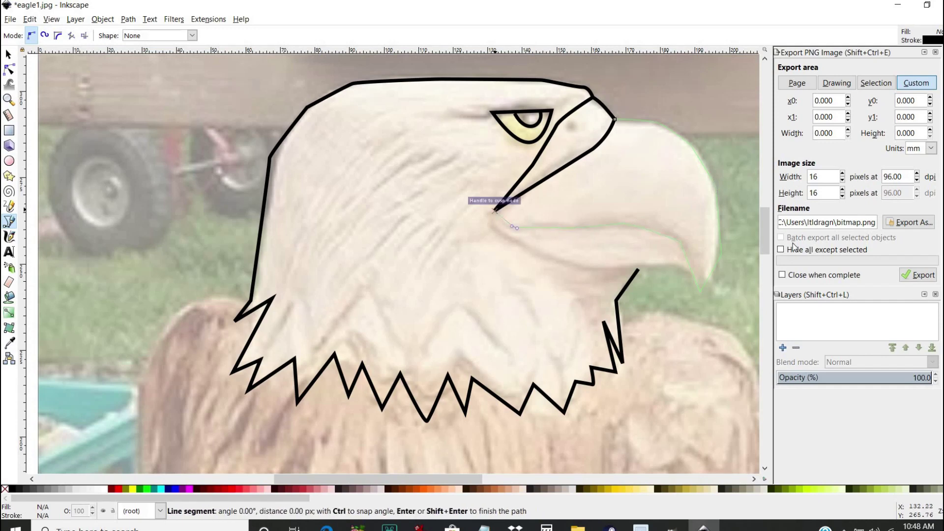
# Draw the lower jaw line from near the beak tip to the mouth corner
pyautogui.click(697, 286)
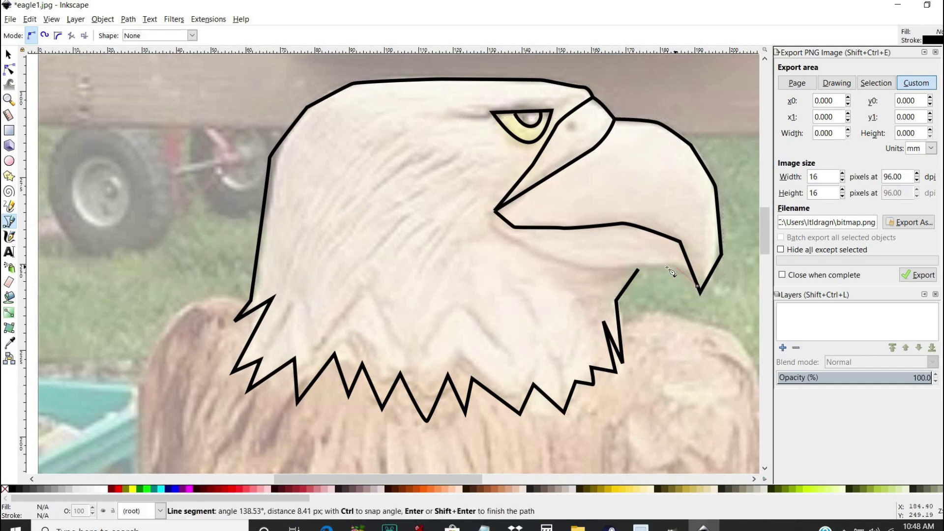
pyautogui.click(602, 267)
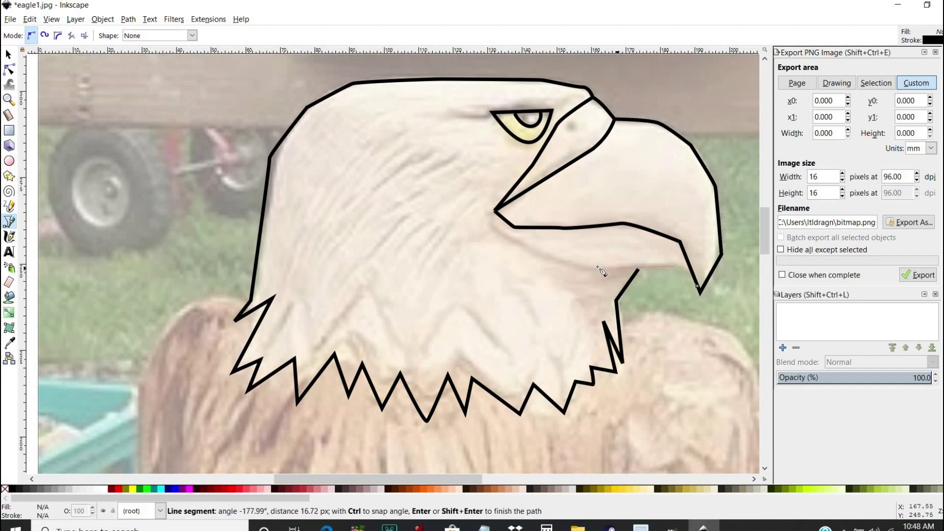
pyautogui.click(539, 250)
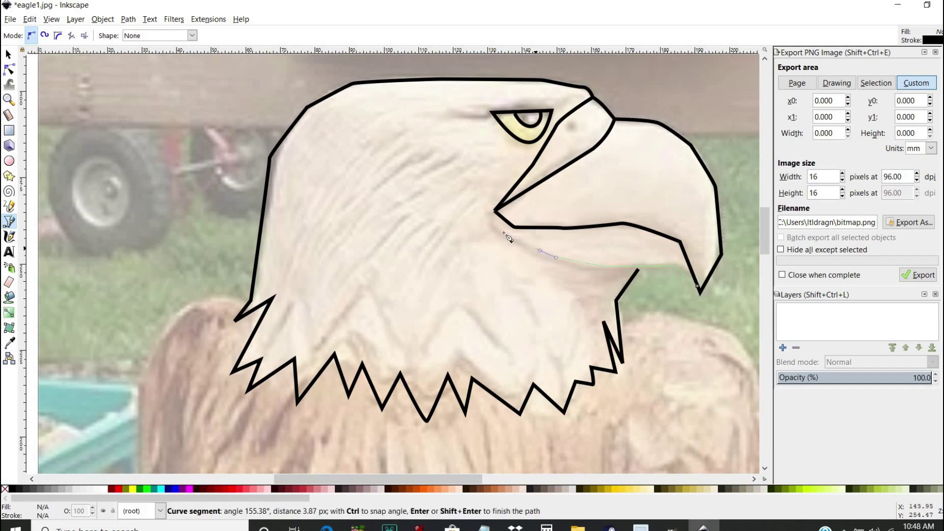
pyautogui.click(494, 210)
pyautogui.press('Return')
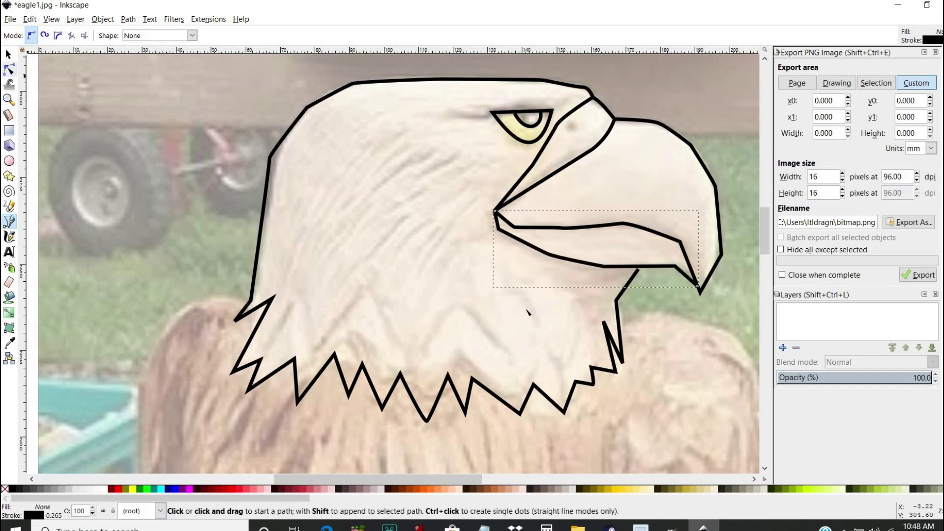
pyautogui.press('n')
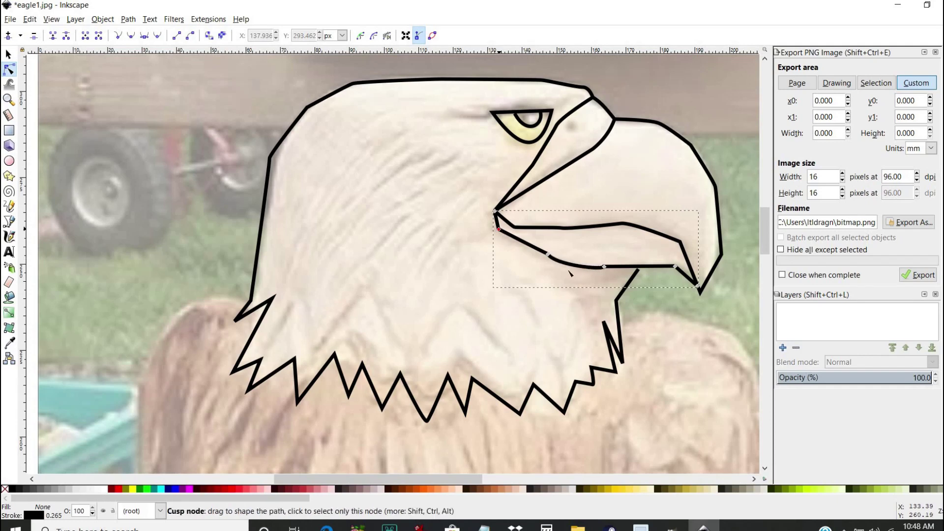
# Curve the lower jaw line's left end near the mouth corner to follow the photo's beak
pyautogui.click(499, 229)
pyautogui.moveTo(548, 254); pyautogui.dragTo(564, 260)
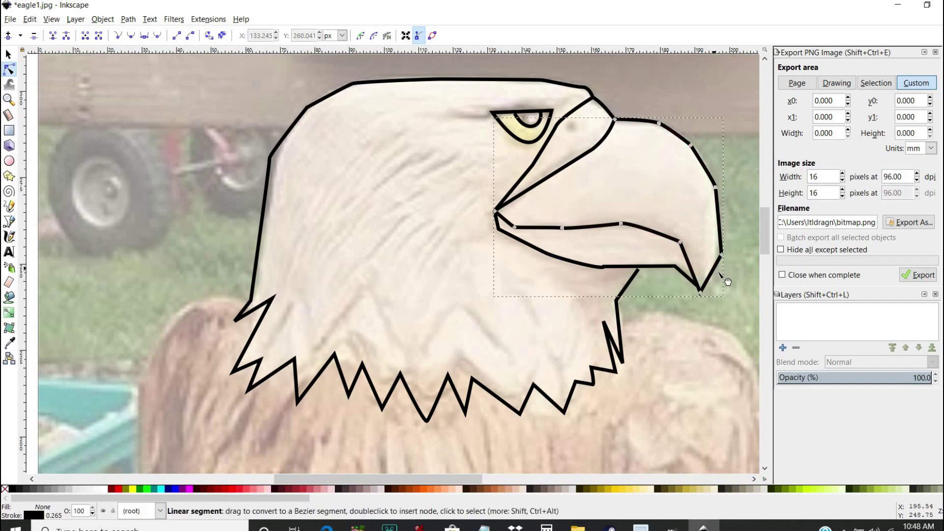
pyautogui.click(720, 260)
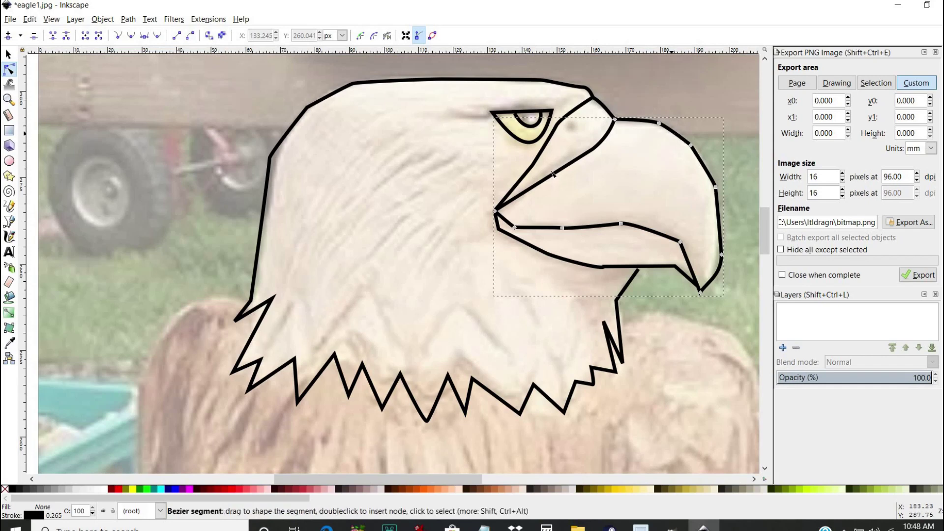
pyautogui.click(498, 227)
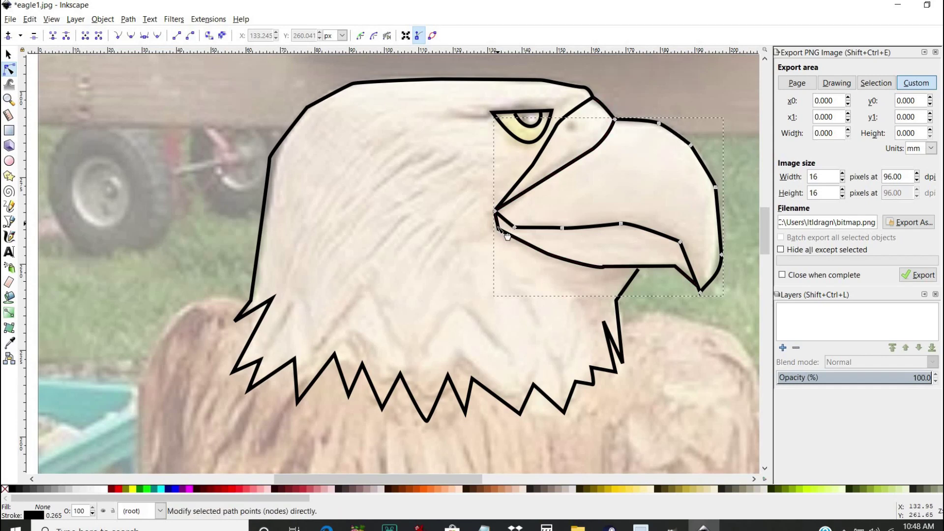
pyautogui.moveTo(502, 231); pyautogui.dragTo(499, 230)
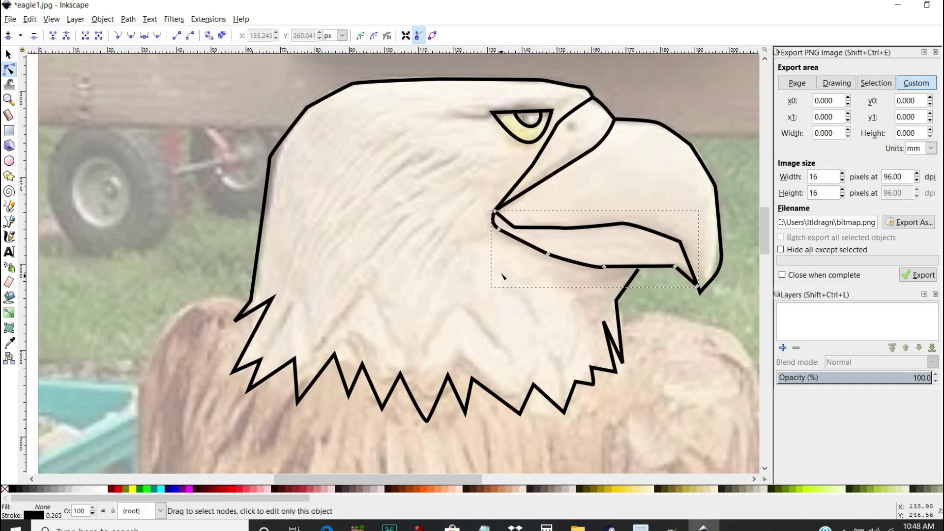
pyautogui.click(501, 278)
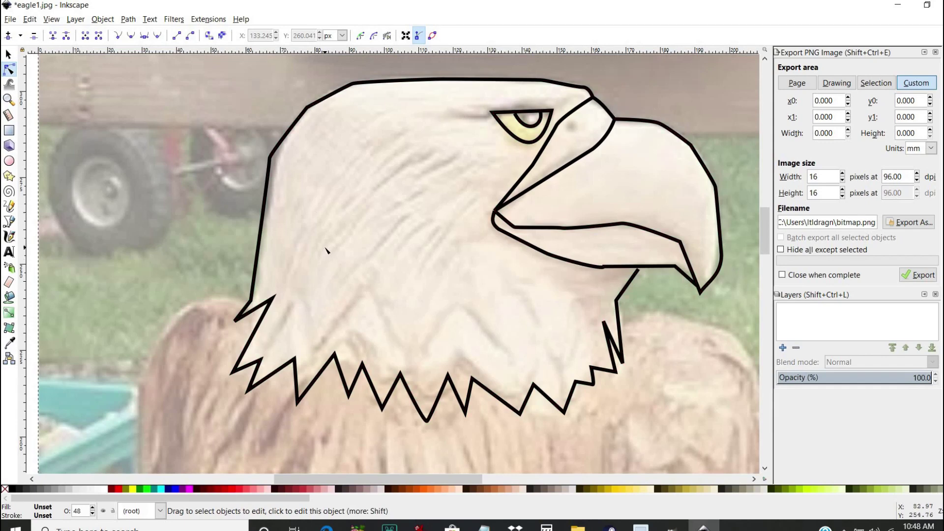
# Draw a first zigzag feather stroke down the left cheek
pyautogui.scroll(-2, 327, 250)
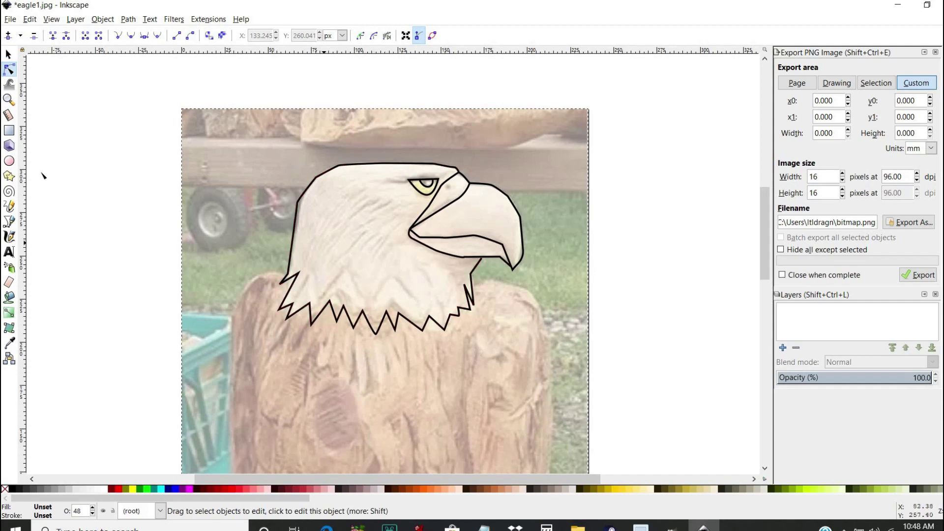
pyautogui.press('b')
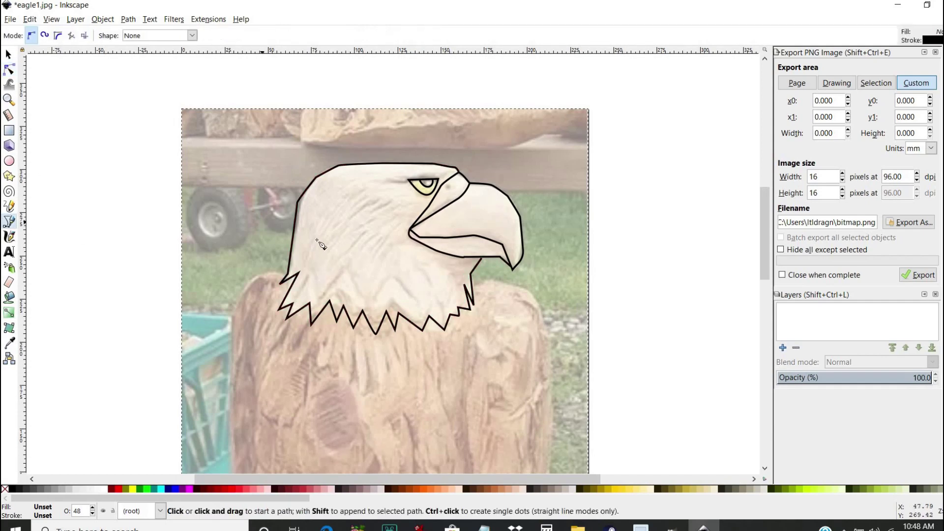
pyautogui.click(322, 247)
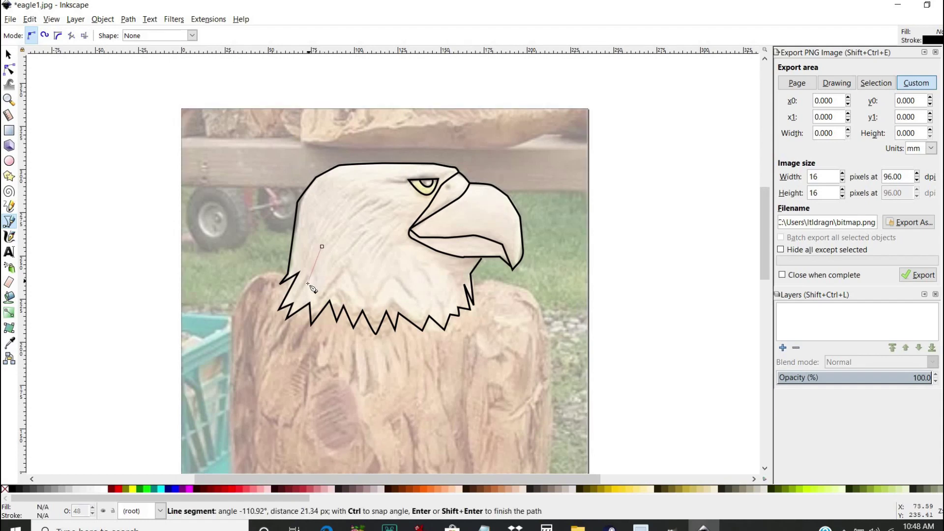
pyautogui.click(327, 264)
pyautogui.click(320, 290)
pyautogui.click(336, 270)
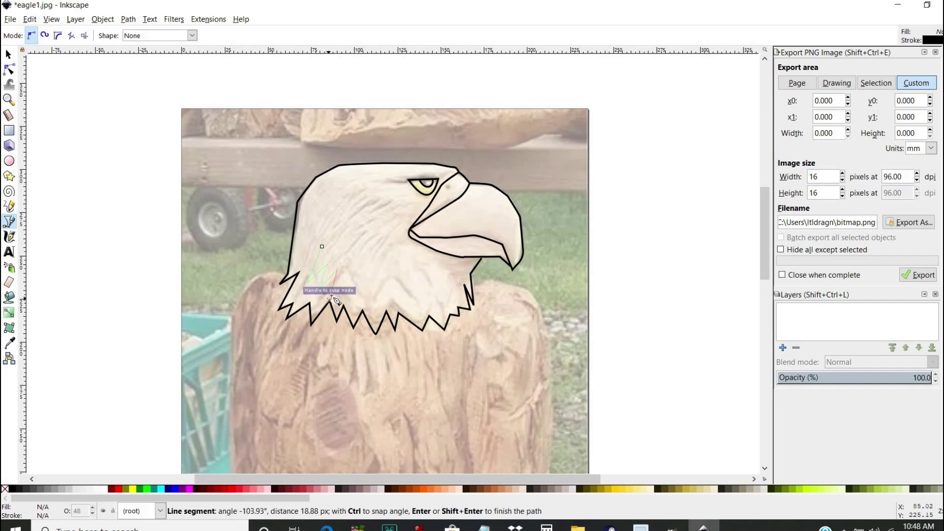
pyautogui.click(332, 290)
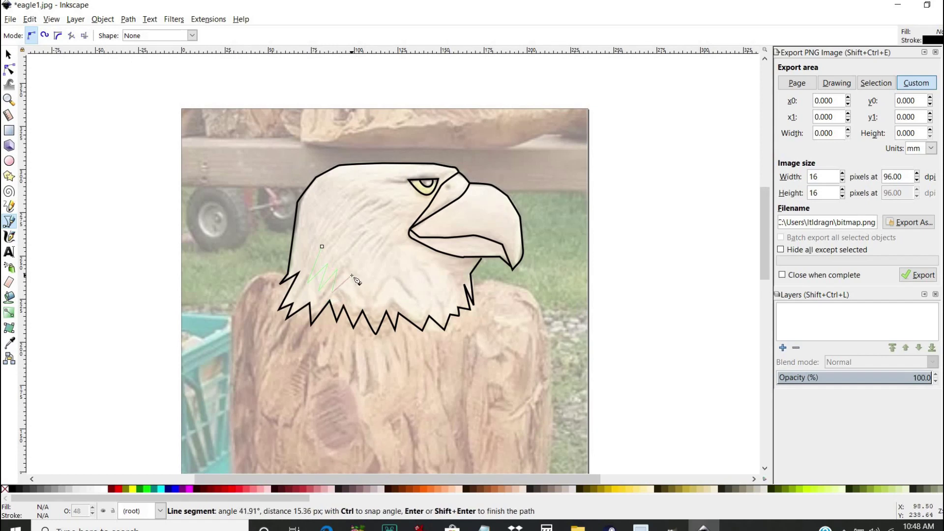
pyautogui.click(352, 276)
pyautogui.press('Return')
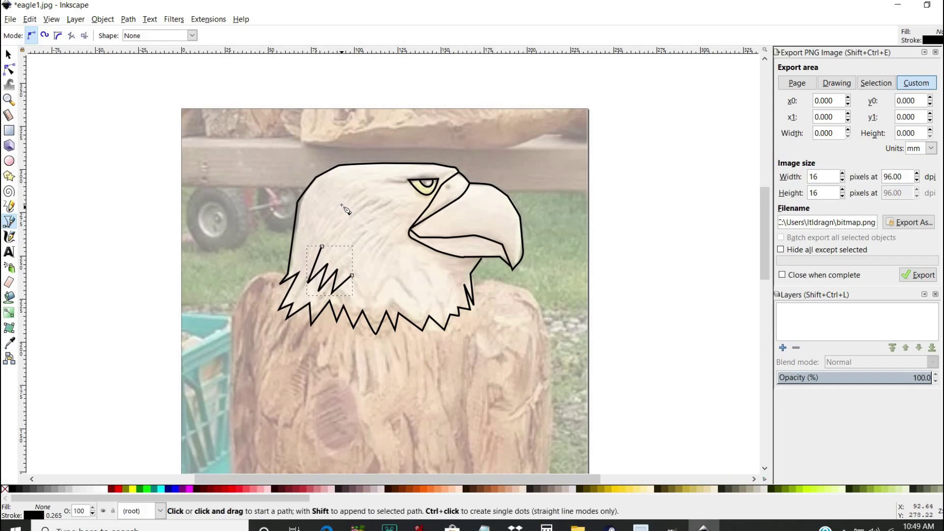
# Add two more zigzag feather strokes, one higher on the head and one near the neck
pyautogui.click(341, 205)
pyautogui.click(320, 225)
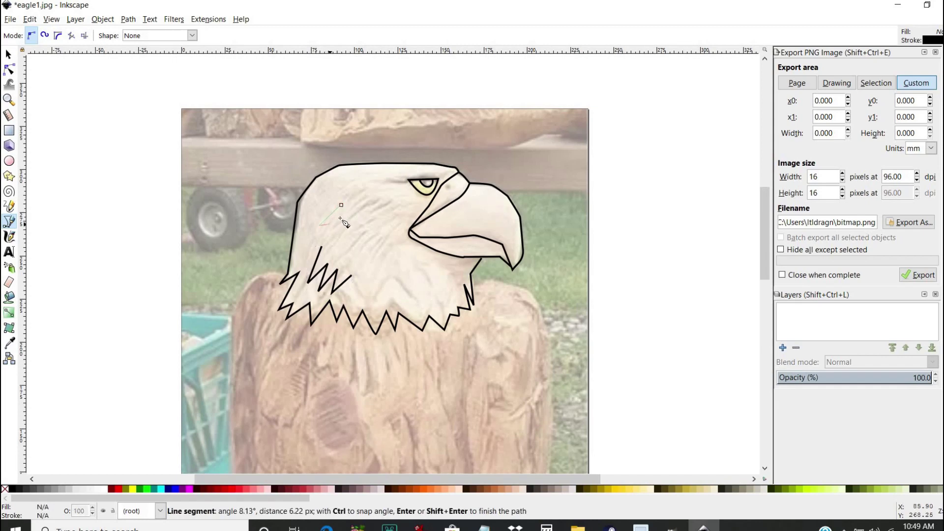
pyautogui.click(325, 237)
pyautogui.click(347, 227)
pyautogui.click(336, 246)
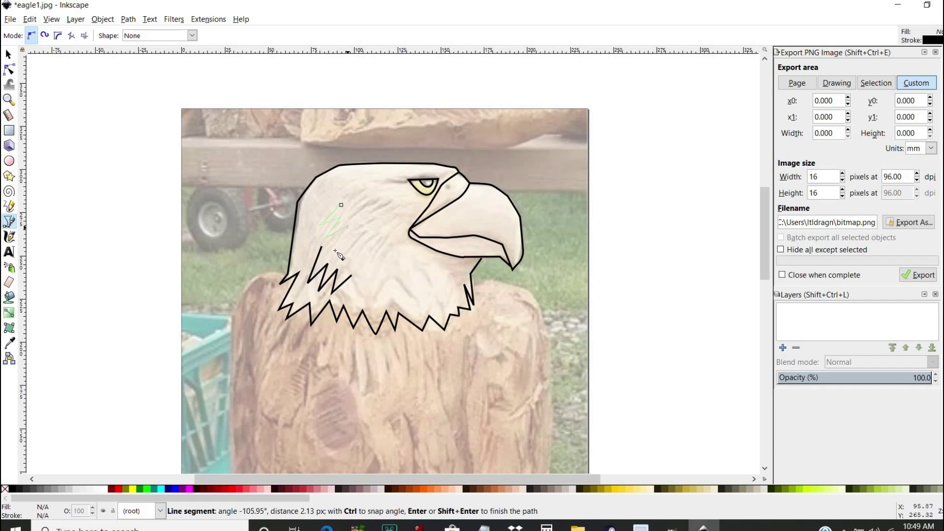
pyautogui.doubleClick(360, 233)
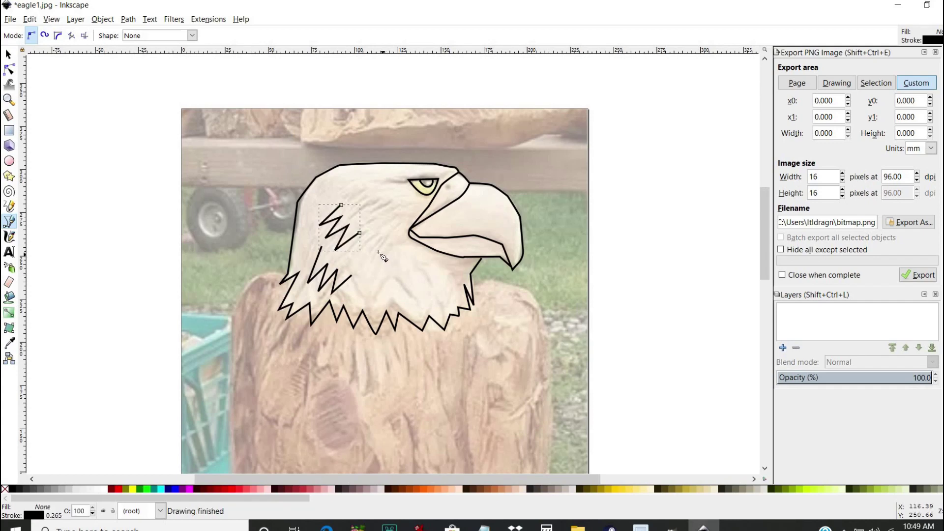
pyautogui.click(380, 250)
pyautogui.click(361, 278)
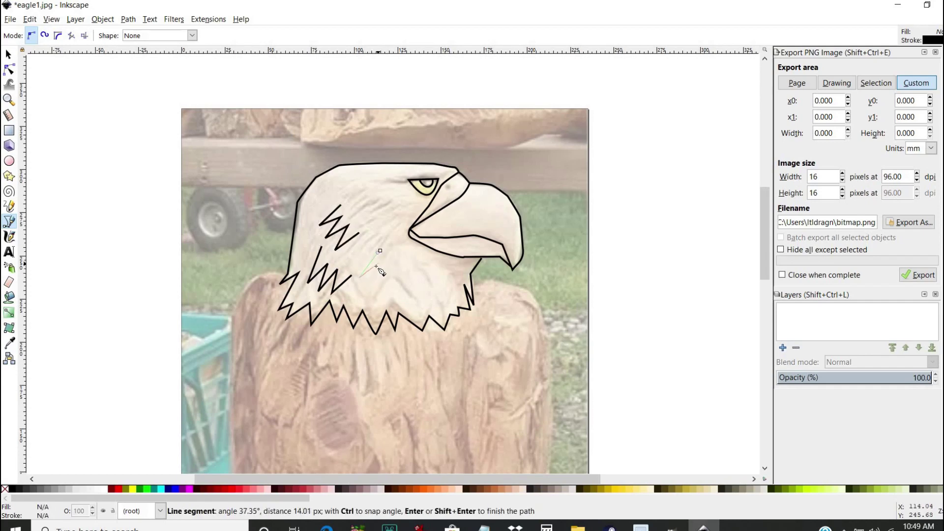
pyautogui.click(389, 268)
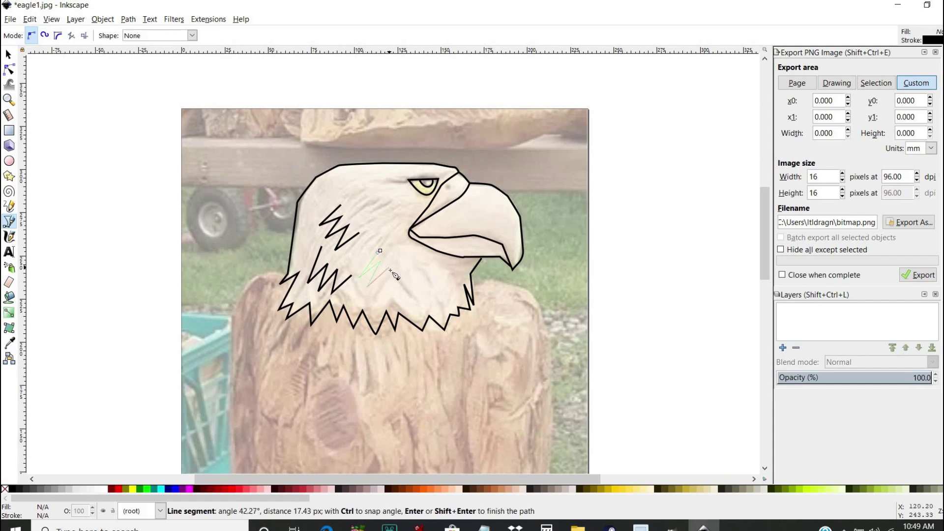
pyautogui.click(383, 299)
pyautogui.doubleClick(406, 264)
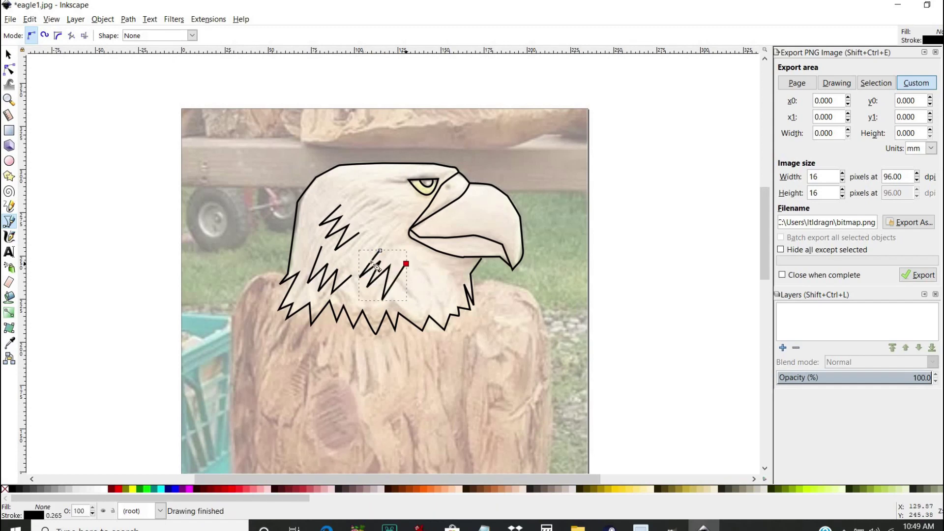
# Draw three short straight lines: a brow line above, one beside, and one under the eye
pyautogui.click(409, 180)
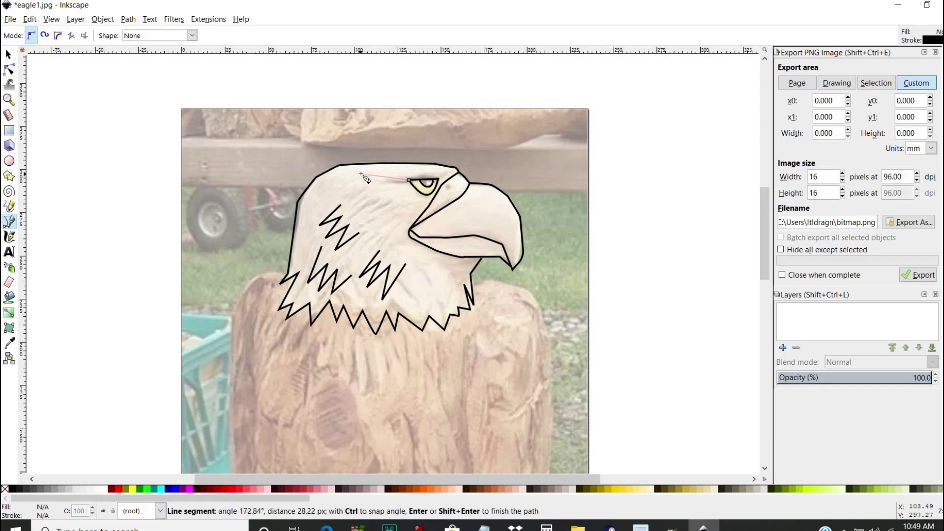
pyautogui.doubleClick(360, 174)
pyautogui.click(406, 192)
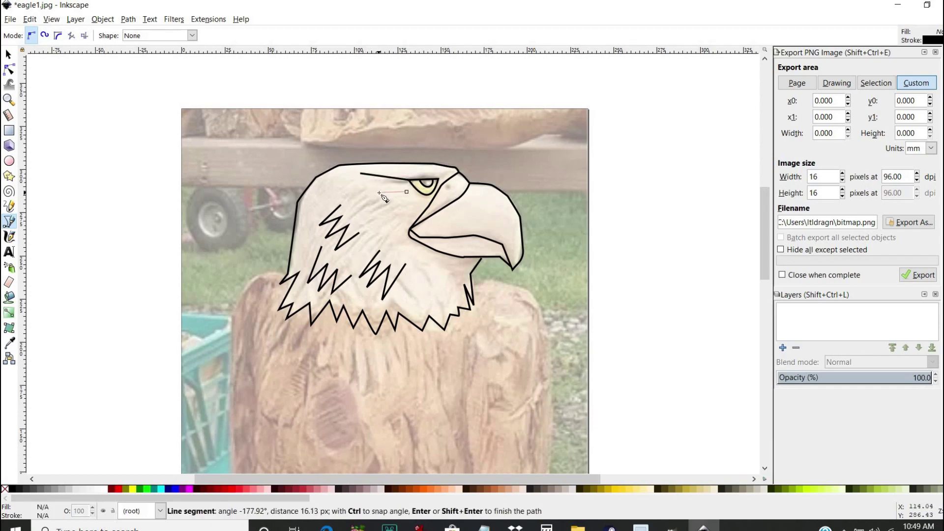
pyautogui.doubleClick(378, 192)
pyautogui.click(407, 202)
pyautogui.doubleClick(373, 213)
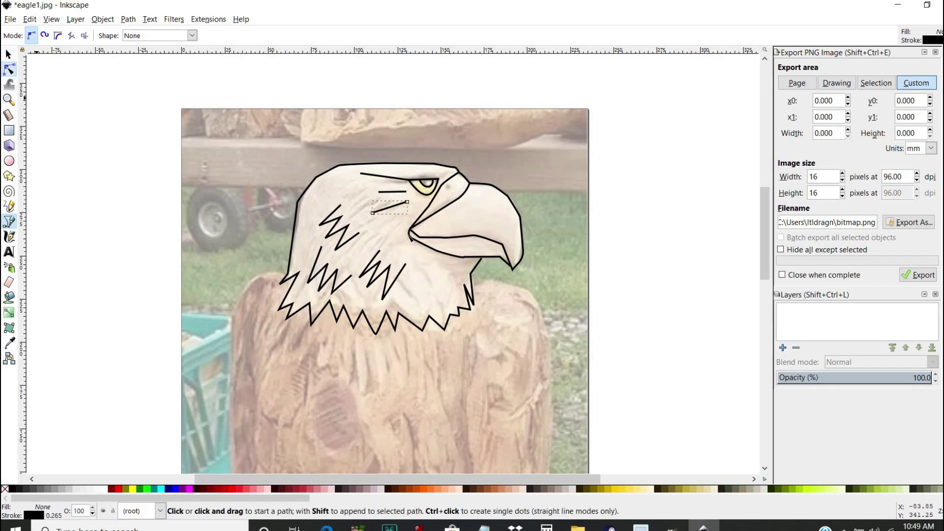
pyautogui.click(9, 69)
# Bend the short lines beside and under the eye into gentle curves, then zoom out
pyautogui.moveTo(395, 210); pyautogui.dragTo(389, 213)
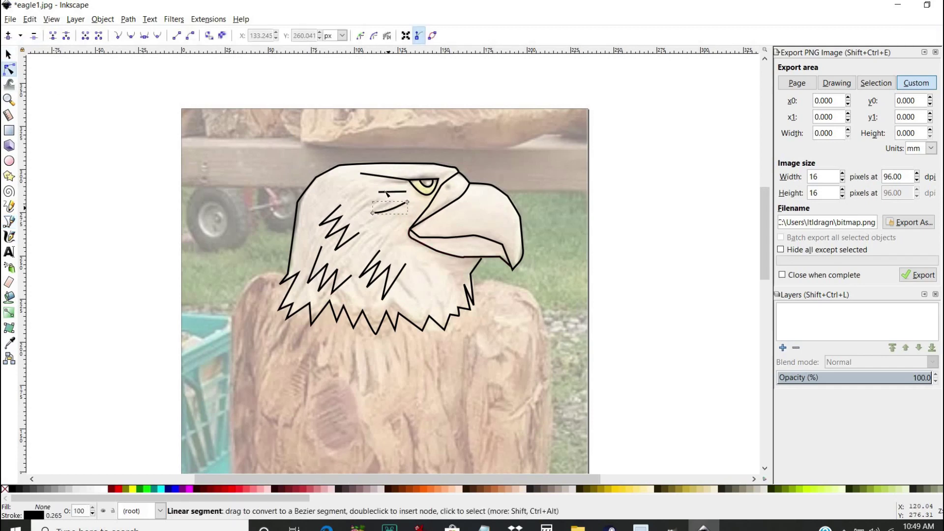
pyautogui.click(392, 191)
pyautogui.moveTo(392, 192); pyautogui.dragTo(391, 196)
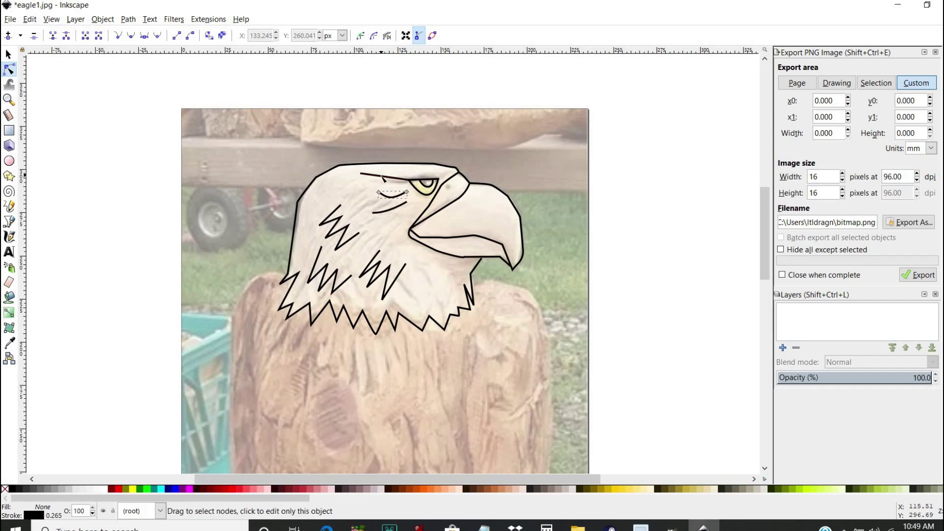
pyautogui.click(386, 176)
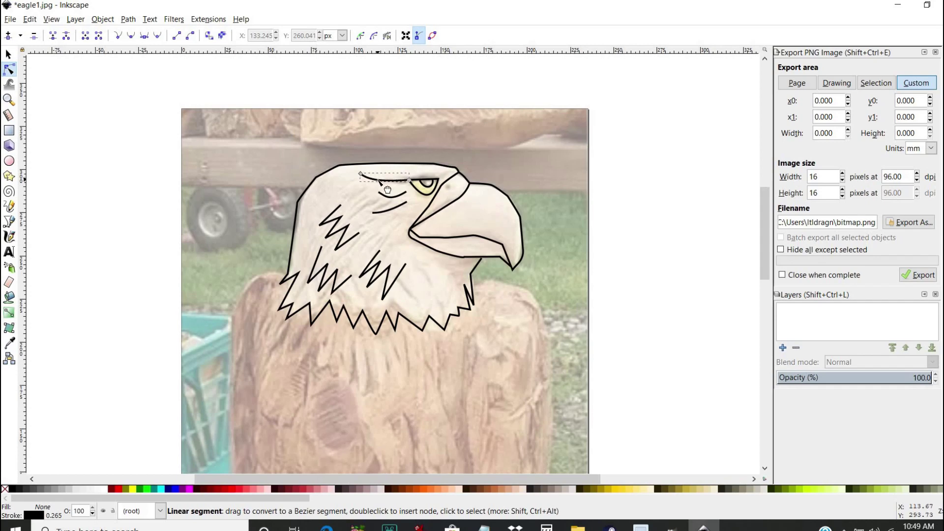
pyautogui.click(336, 192)
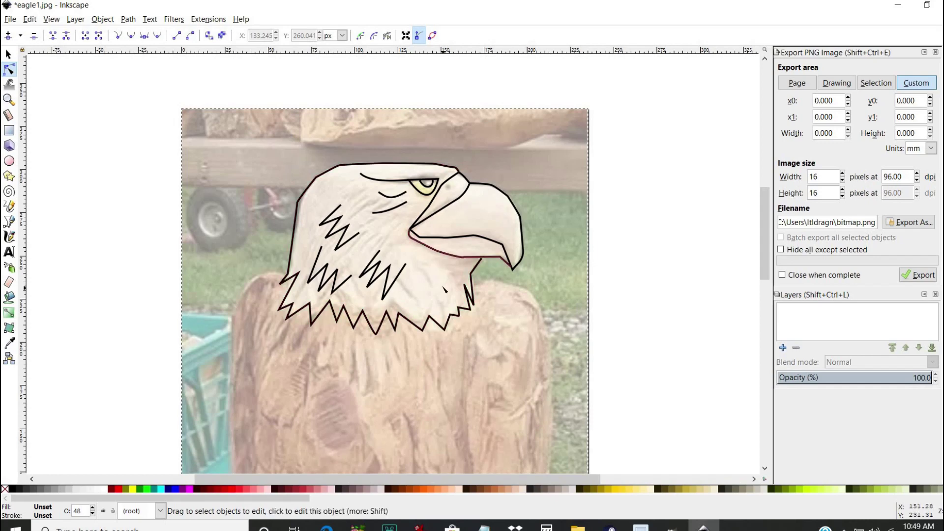
pyautogui.keyDown('ctrl'); pyautogui.scroll(-2, 445, 289); pyautogui.keyUp('ctrl')
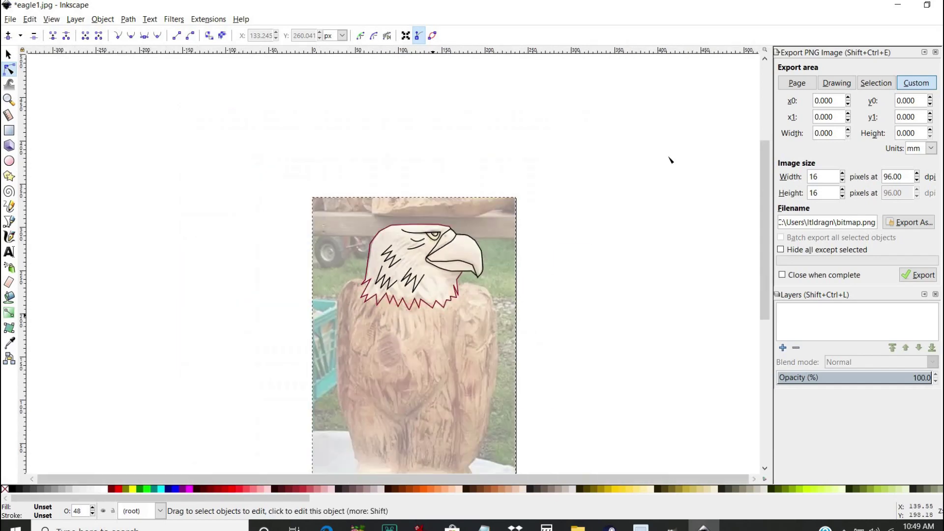
pyautogui.scroll(-4, 763, 281)
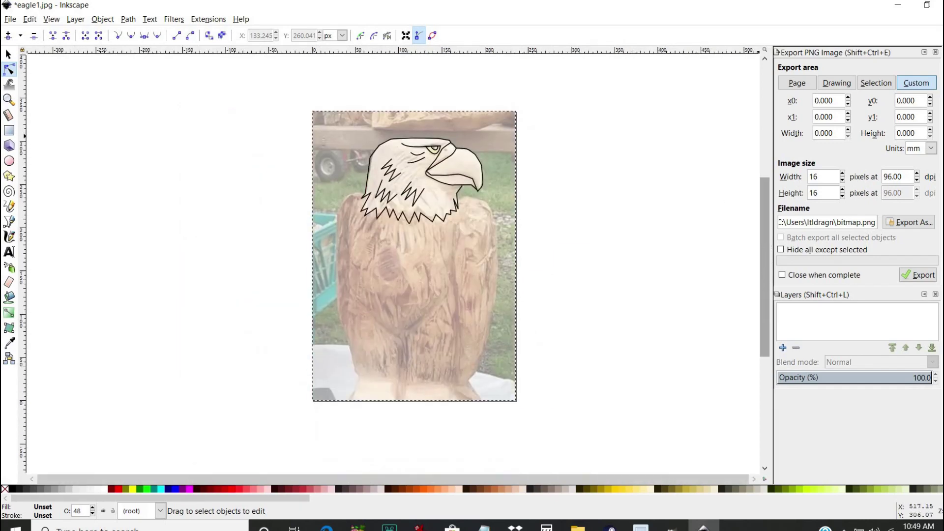
# Move the eagle photo off the page to the right and select the 13 line-art paths
pyautogui.click(9, 55)
pyautogui.click(427, 214)
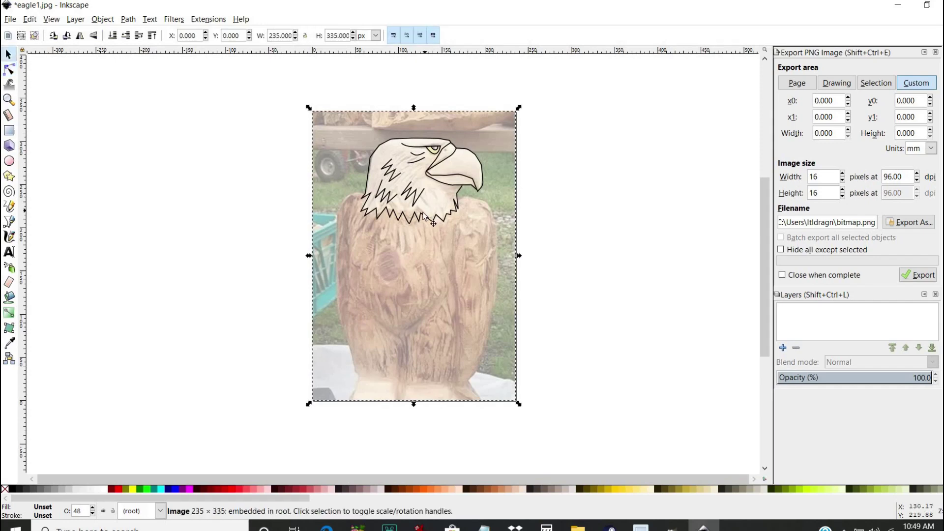
pyautogui.moveTo(433, 243)
pyautogui.mouseDown()
pyautogui.moveTo(644, 255)
pyautogui.moveTo(514, 249)
pyautogui.mouseUp()
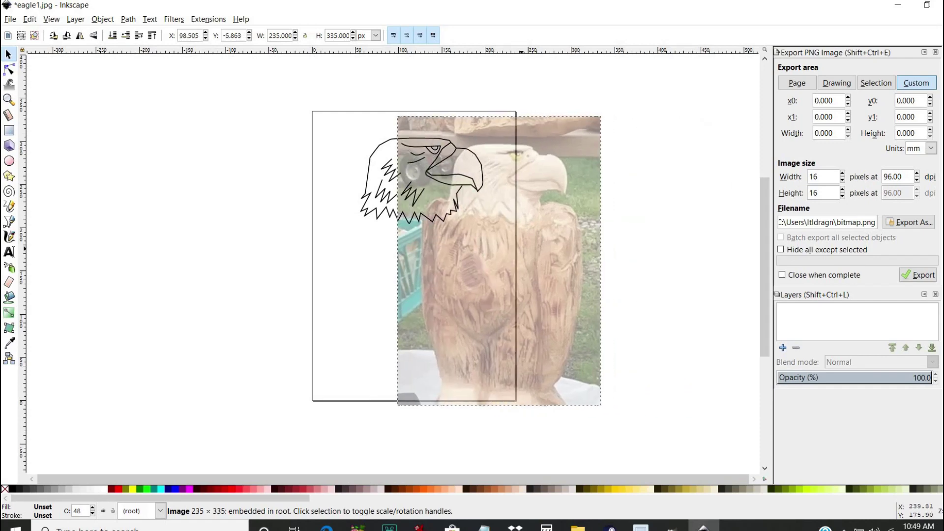
pyautogui.click(30, 19)
pyautogui.click(49, 32)
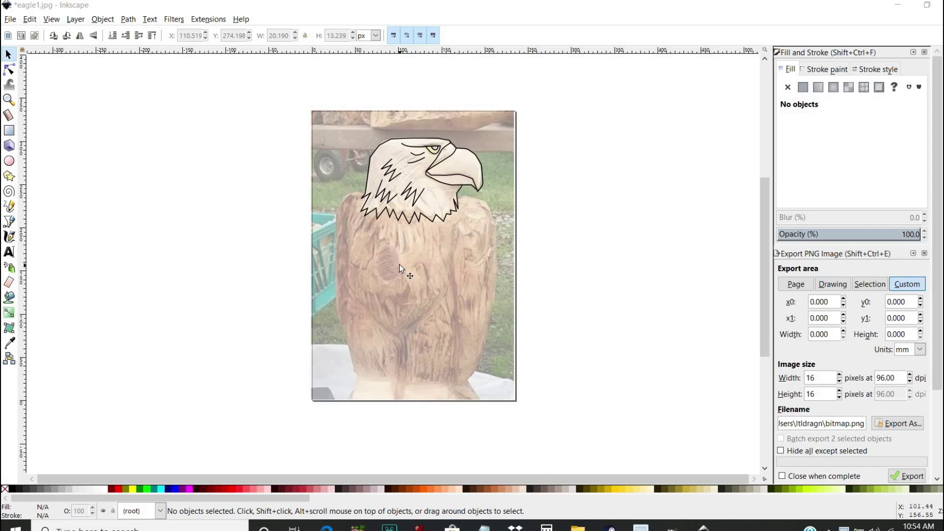
pyautogui.moveTo(410, 266)
pyautogui.mouseDown()
pyautogui.moveTo(533, 261)
pyautogui.moveTo(616, 275)
pyautogui.mouseUp()
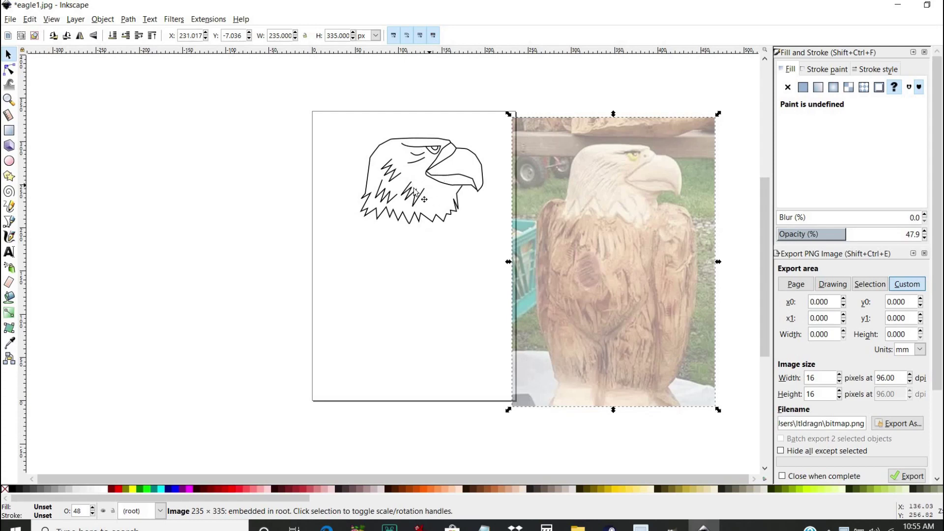
pyautogui.moveTo(348, 124)
pyautogui.mouseDown()
pyautogui.moveTo(497, 180)
pyautogui.moveTo(488, 239)
pyautogui.mouseUp()
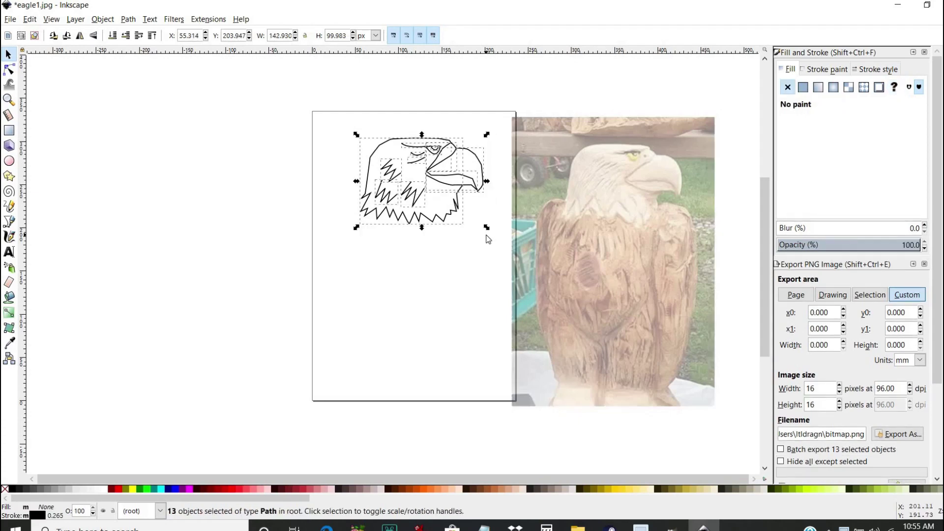
# Delete the traced eagle paths and set the eagle photo's opacity back to 100%
pyautogui.press('Delete')
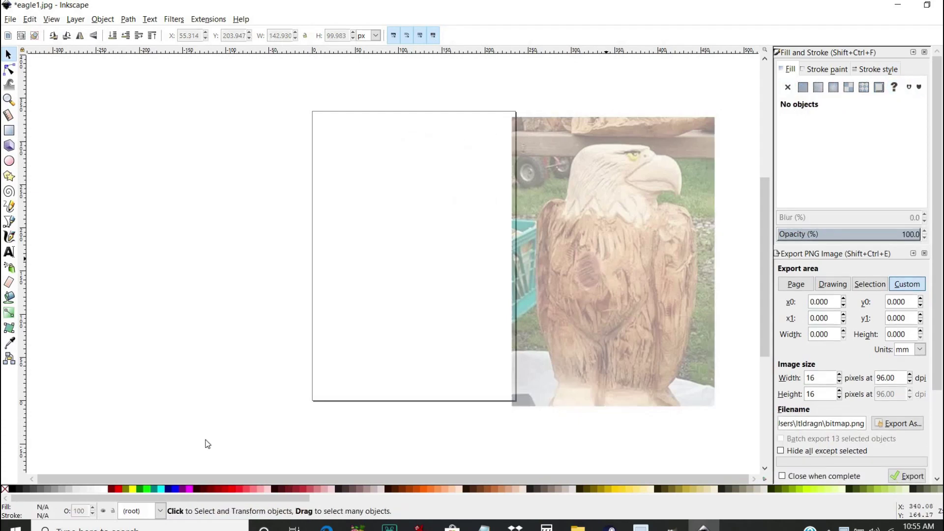
pyautogui.click(634, 300)
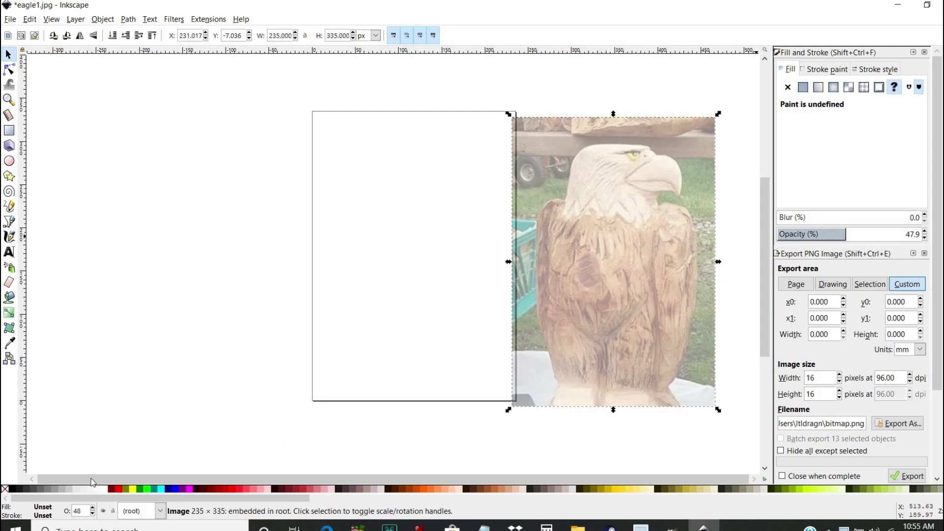
pyautogui.click(92, 508)
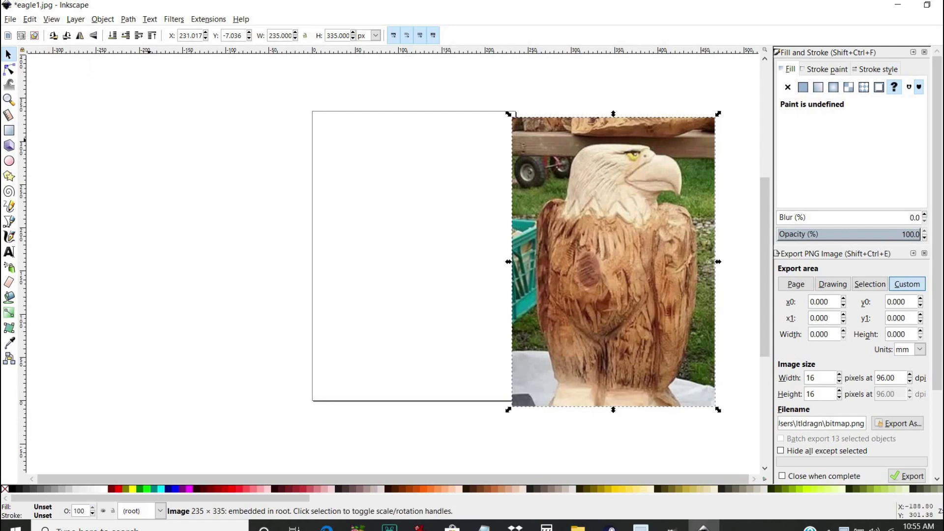
pyautogui.click(29, 20)
pyautogui.moveTo(10, 19)
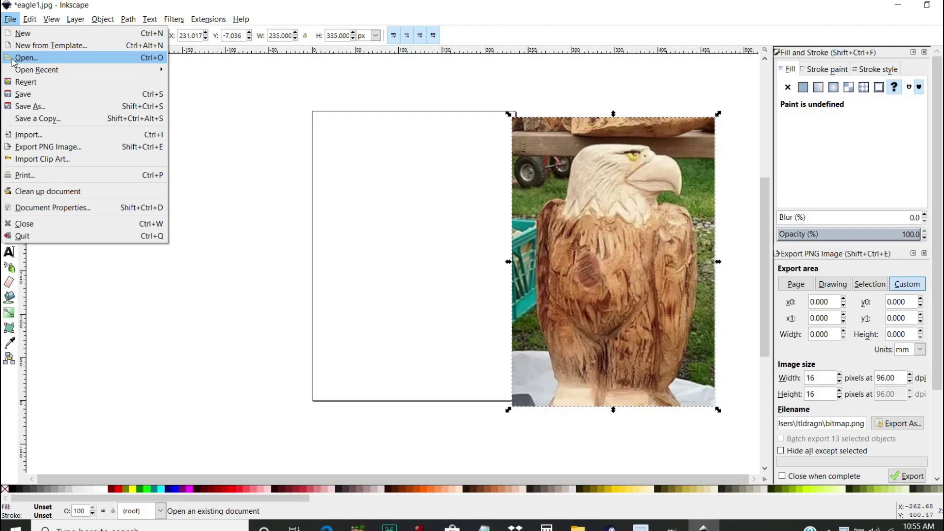
# Import the eagle1.svg line drawing into the document
pyautogui.click(24, 135)
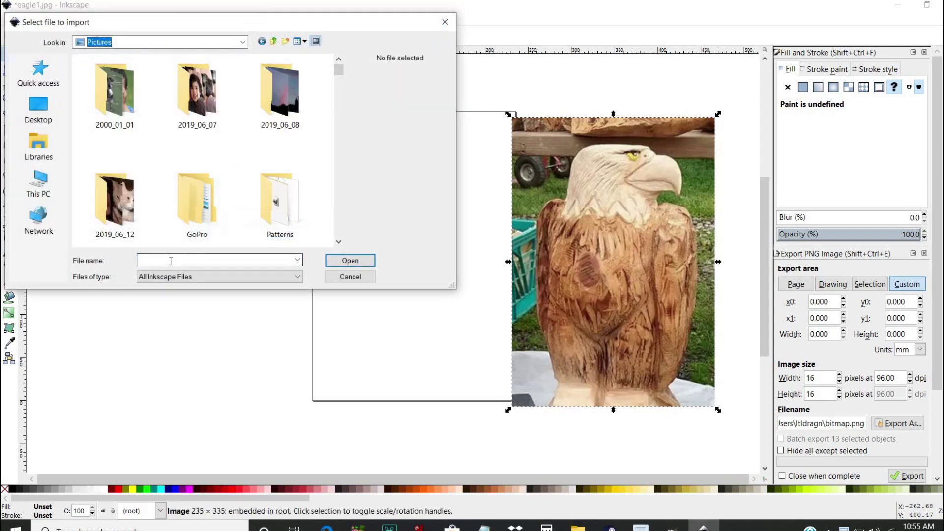
pyautogui.write('e')
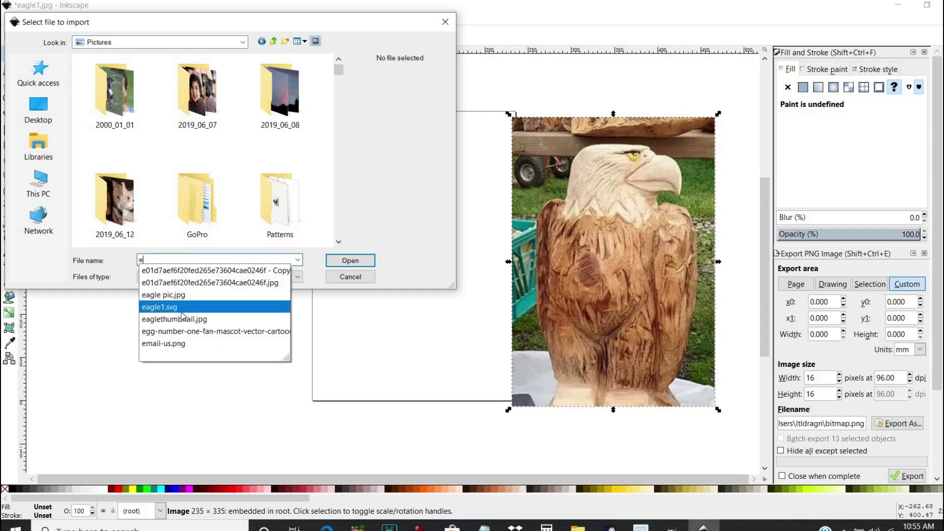
pyautogui.write('ag')
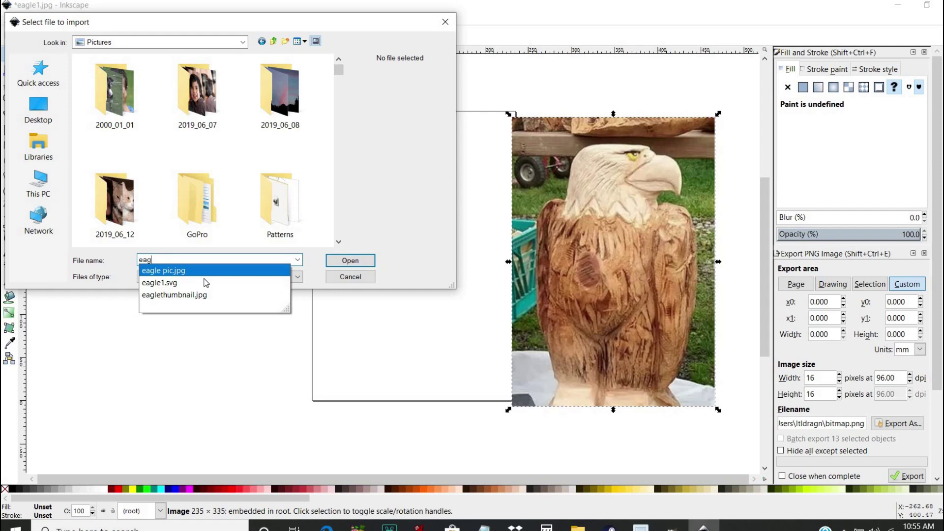
pyautogui.click(166, 287)
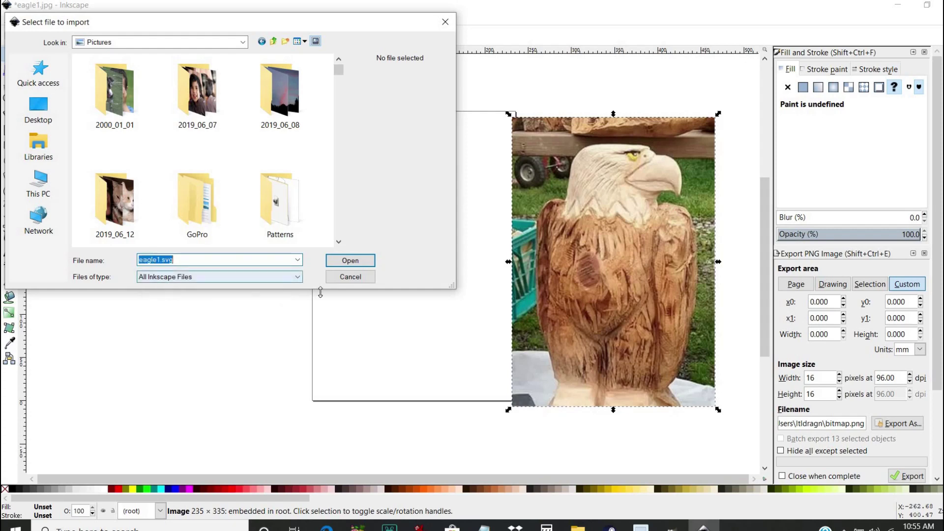
pyautogui.click(345, 260)
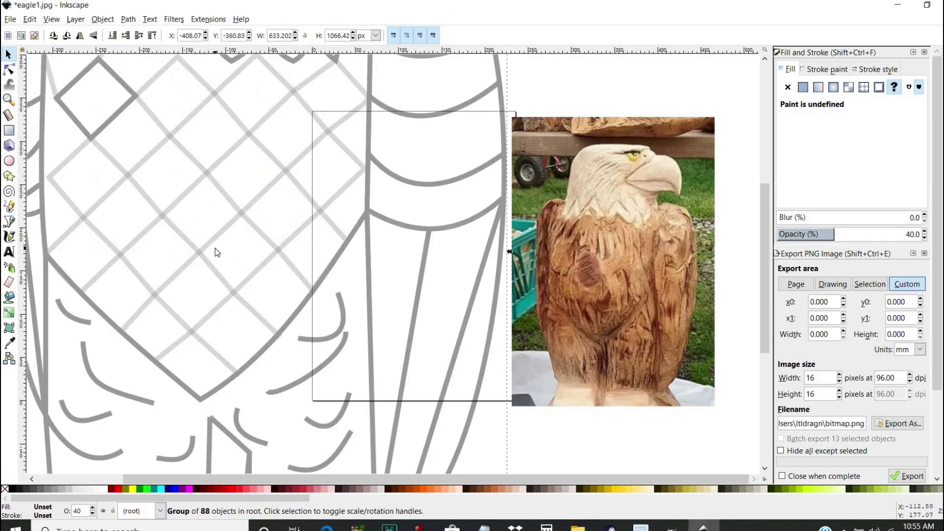
# Shrink the imported eagle line art, drag it onto the page, and move the photo right
pyautogui.scroll(-3, 214, 248)
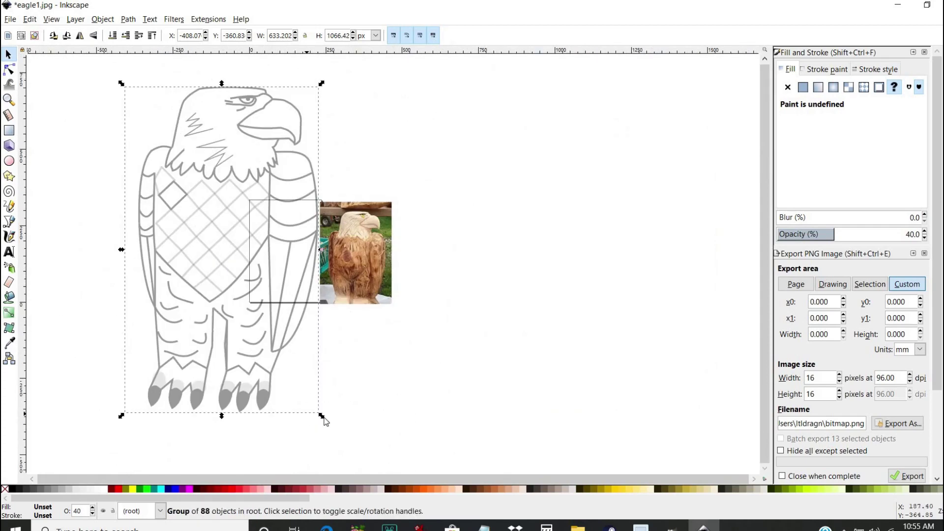
pyautogui.moveTo(324, 417); pyautogui.dragTo(206, 180)
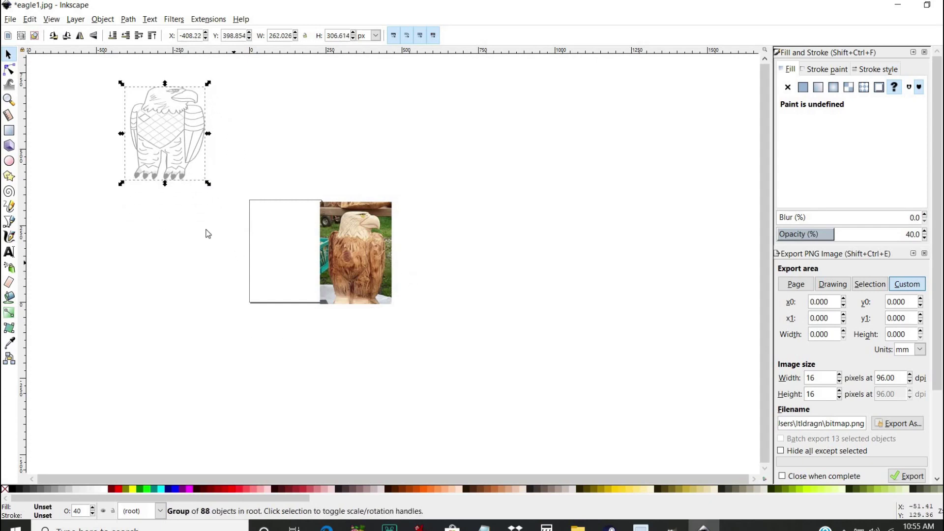
pyautogui.moveTo(159, 122); pyautogui.dragTo(280, 238)
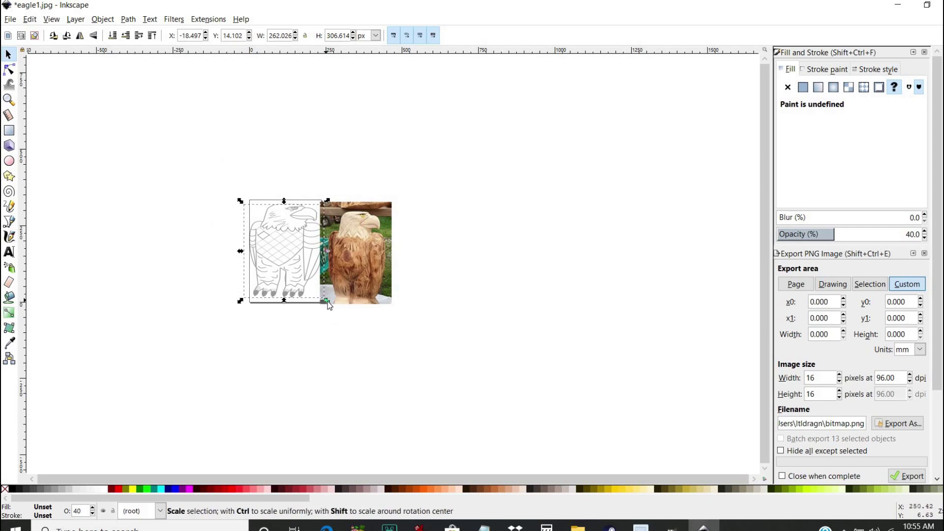
pyautogui.moveTo(315, 297); pyautogui.dragTo(348, 292)
# Shrink the line art further to about 232 × 262 px and set the photo beside it
pyautogui.click(301, 299)
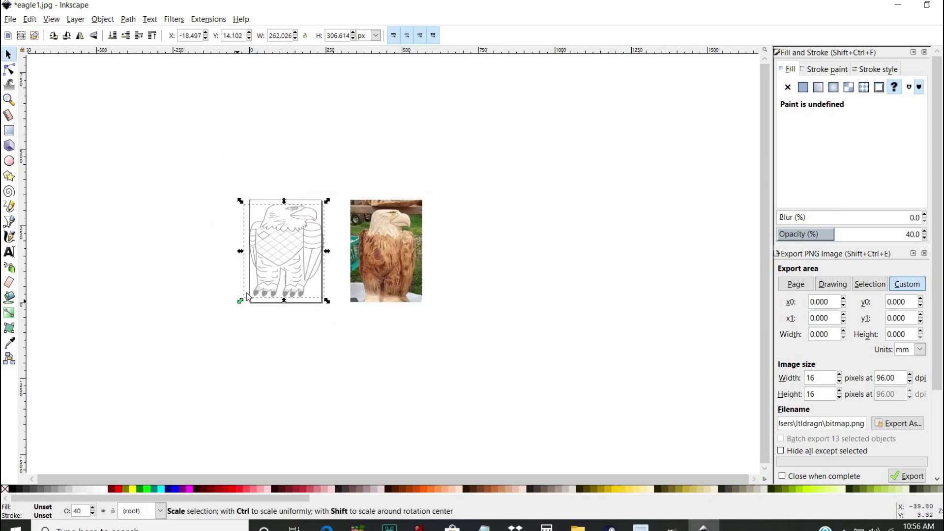
pyautogui.moveTo(247, 293); pyautogui.dragTo(248, 288)
pyautogui.moveTo(298, 237); pyautogui.dragTo(294, 249)
pyautogui.click(390, 261)
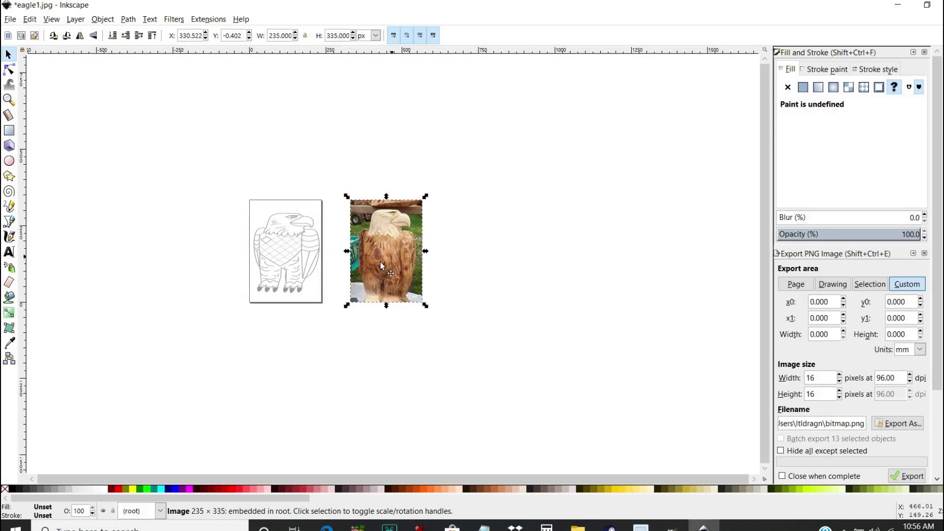
pyautogui.moveTo(381, 263); pyautogui.dragTo(370, 268)
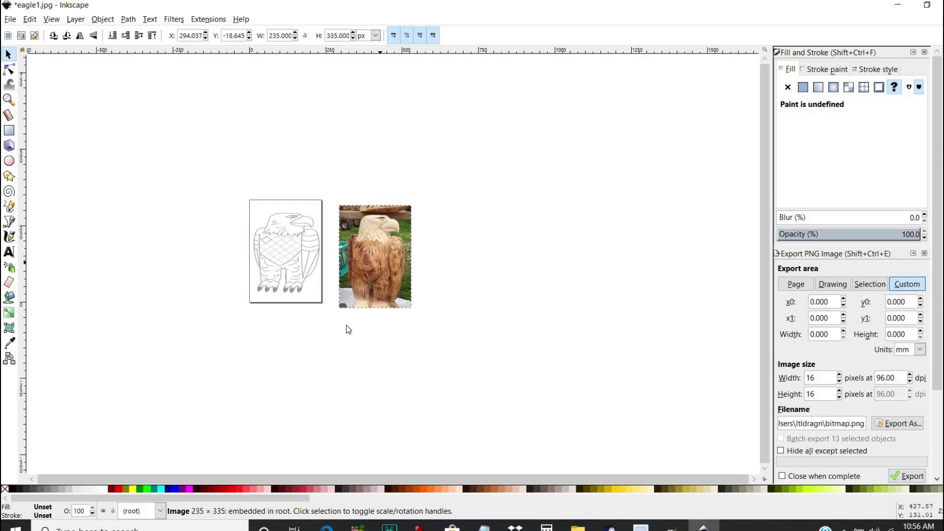
pyautogui.click(316, 349)
pyautogui.scroll(-2, 315, 349)
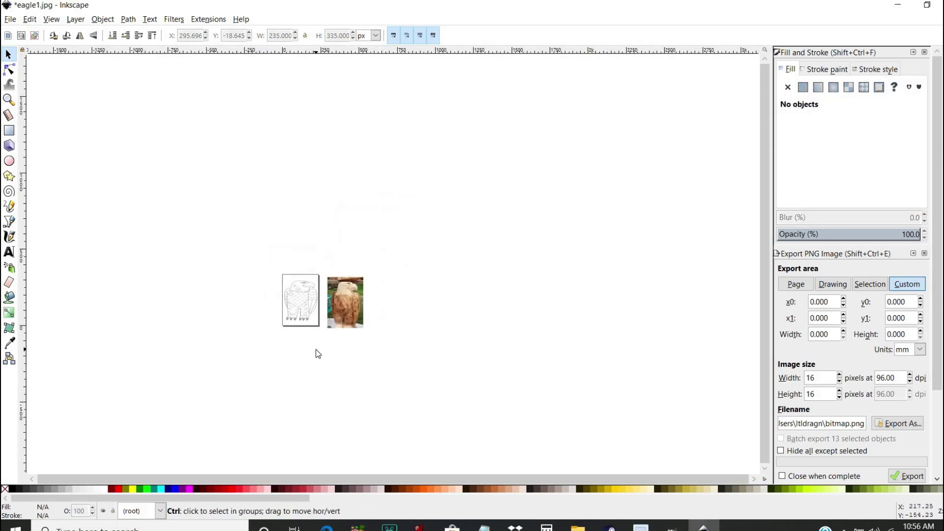
# Narrow the eagle line art and stretch it taller to about 187 × 273 px
pyautogui.scroll(4, 320, 345)
pyautogui.scroll(2, 325, 336)
pyautogui.scroll(10, 323, 334)
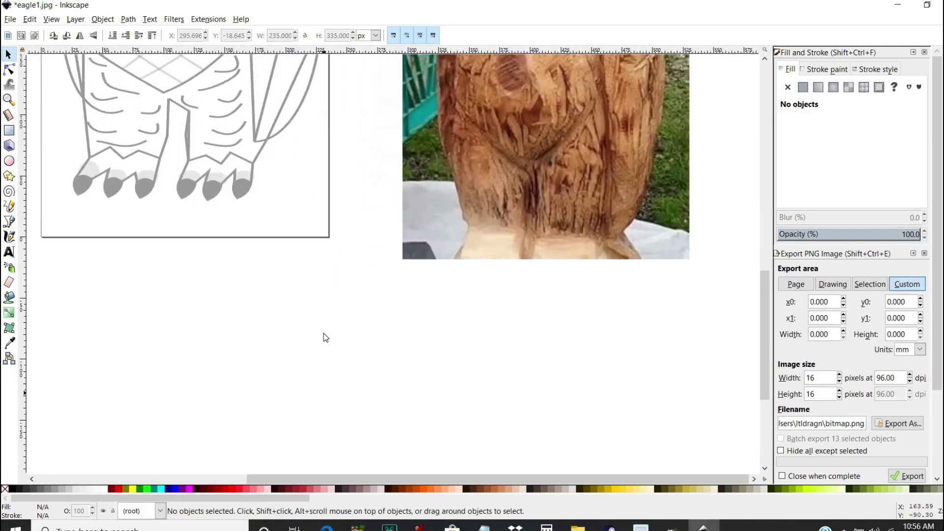
pyautogui.scroll(1, 325, 337)
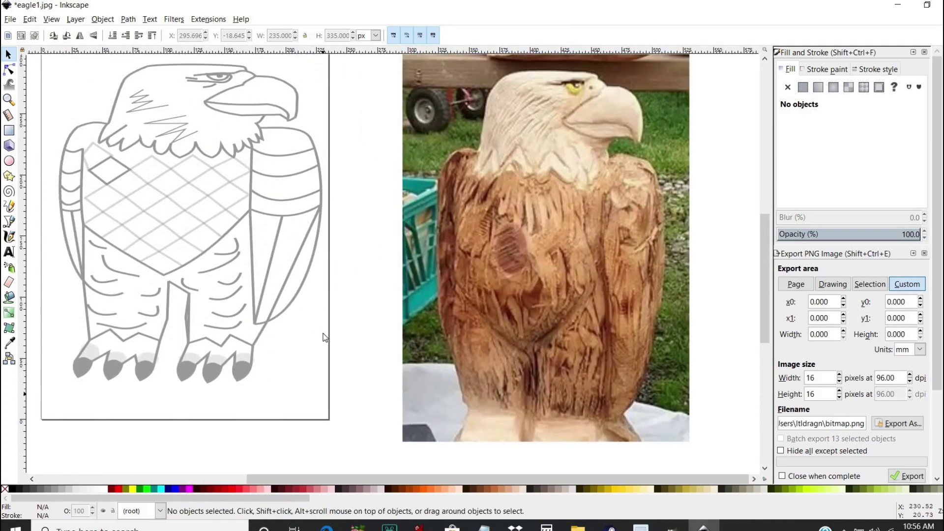
pyautogui.scroll(1, 323, 337)
pyautogui.click(310, 238)
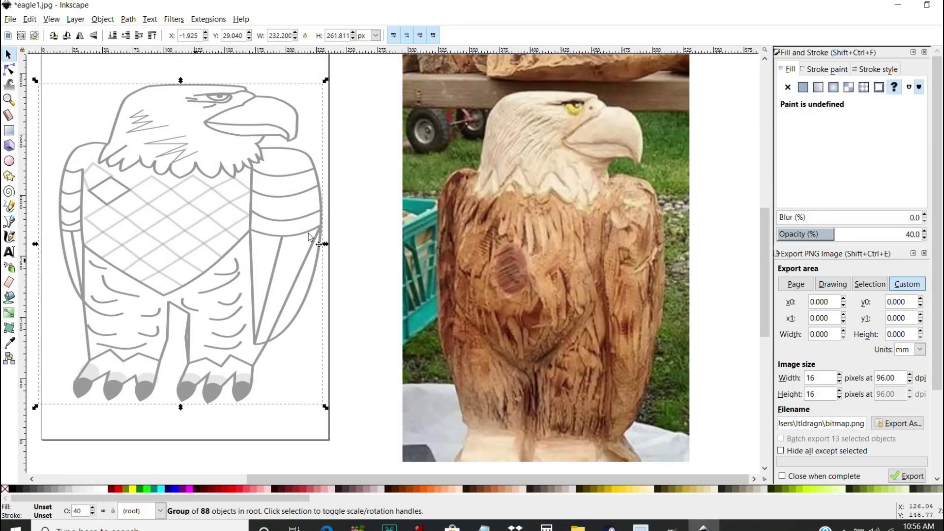
pyautogui.moveTo(325, 244); pyautogui.dragTo(274, 270)
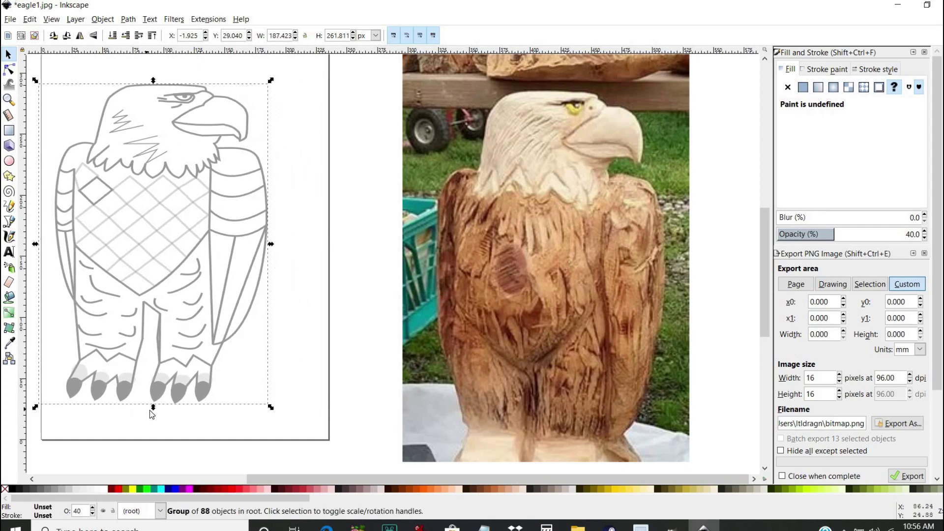
pyautogui.moveTo(153, 419); pyautogui.dragTo(152, 434)
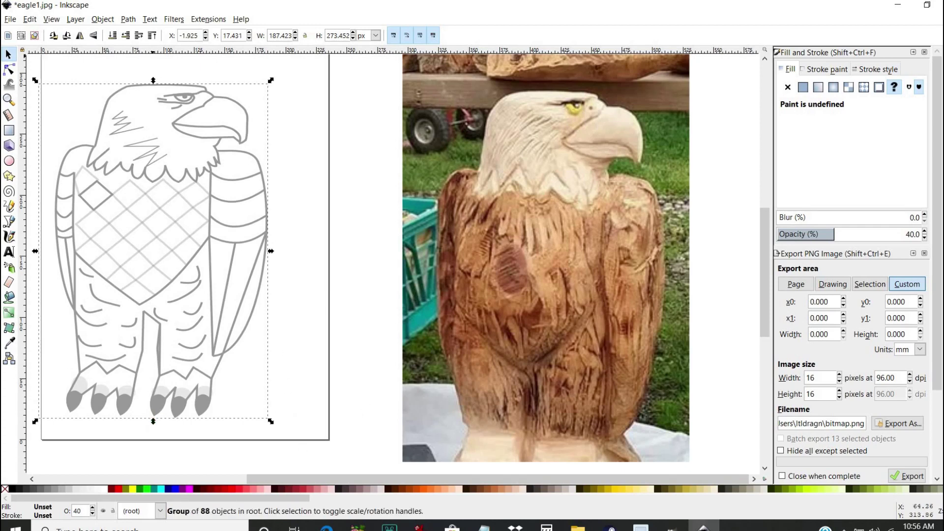
pyautogui.click(9, 18)
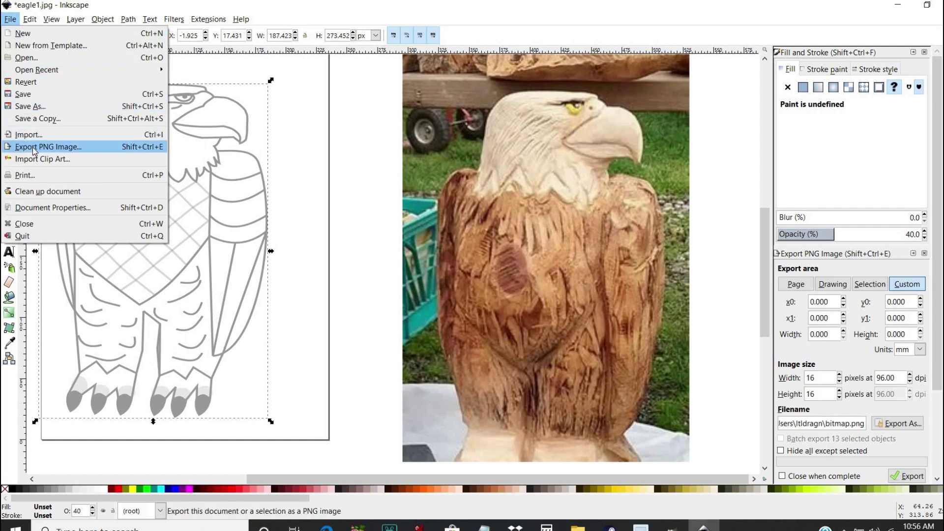
pyautogui.click(33, 147)
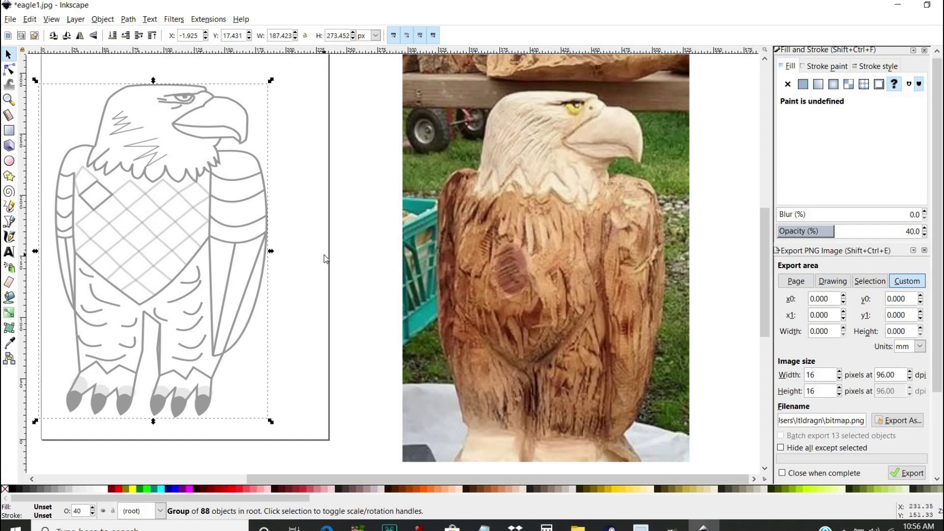
pyautogui.click(530, 279)
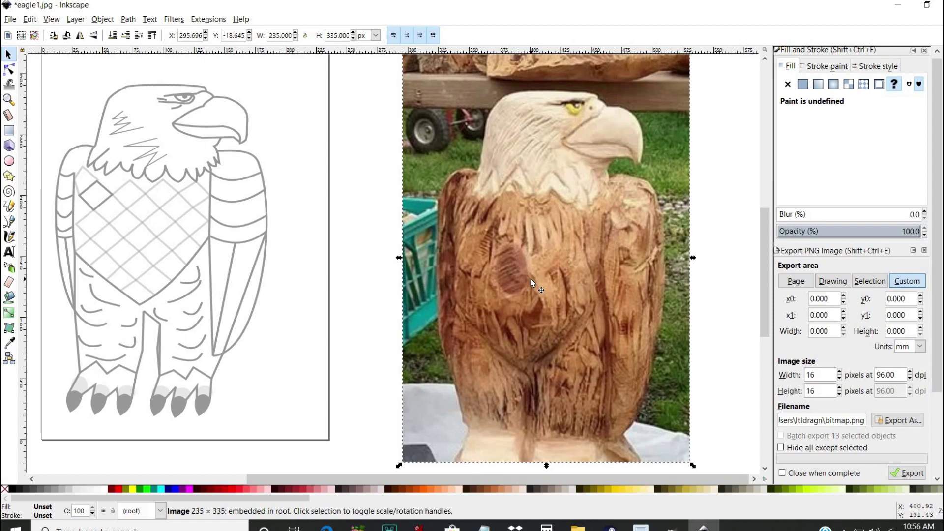
pyautogui.press('Delete')
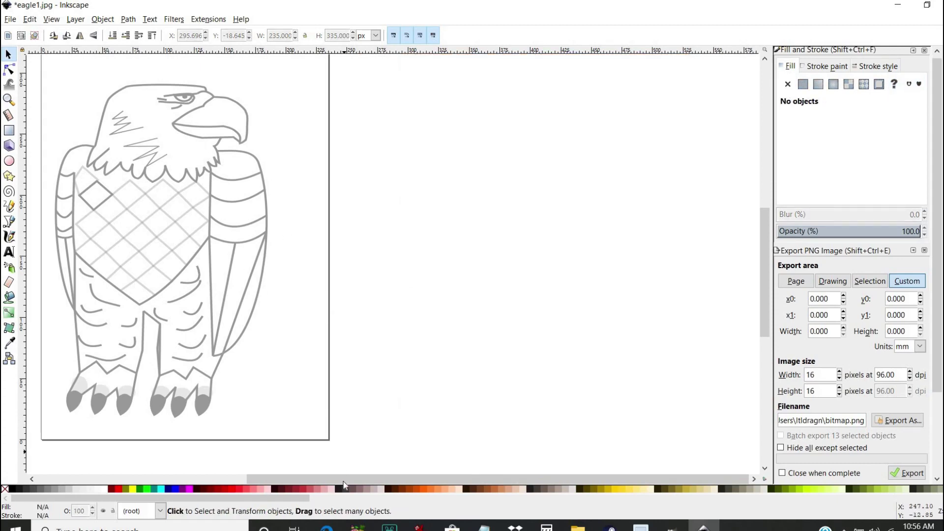
# Remove the reference photo and nudge the eagle line art right to centre it on the page
pyautogui.moveTo(313, 476); pyautogui.dragTo(204, 479)
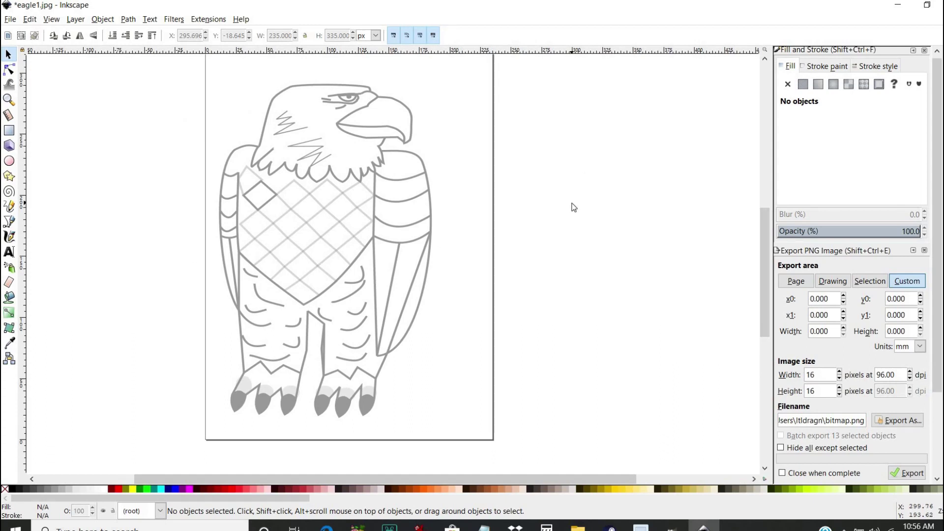
pyautogui.keyDown('ctrl'); pyautogui.scroll(-2, 574, 207); pyautogui.keyUp('ctrl')
pyautogui.keyDown('ctrl'); pyautogui.scroll(1, 573, 206); pyautogui.keyUp('ctrl')
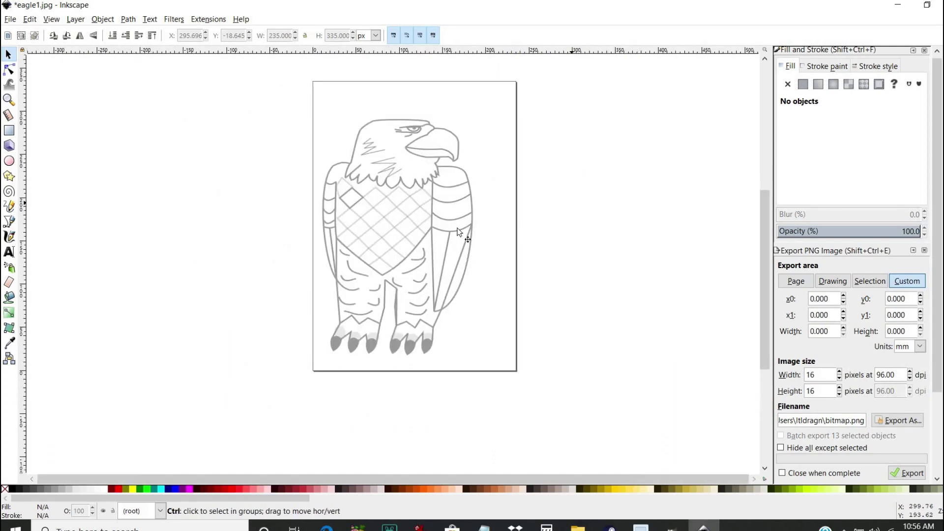
pyautogui.click(429, 220)
pyautogui.press('Right')
pyautogui.press('Right')
pyautogui.press('Right')
pyautogui.press('Right')
pyautogui.press('Right')
pyautogui.press('Right')
pyautogui.press('Right')
pyautogui.press('Right')
pyautogui.press('Right')
pyautogui.press('Right')
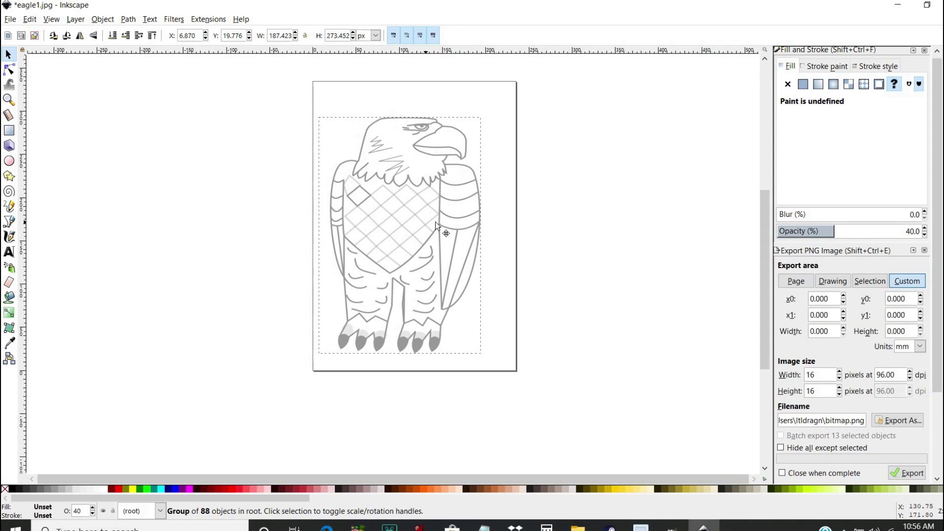
pyautogui.click(626, 279)
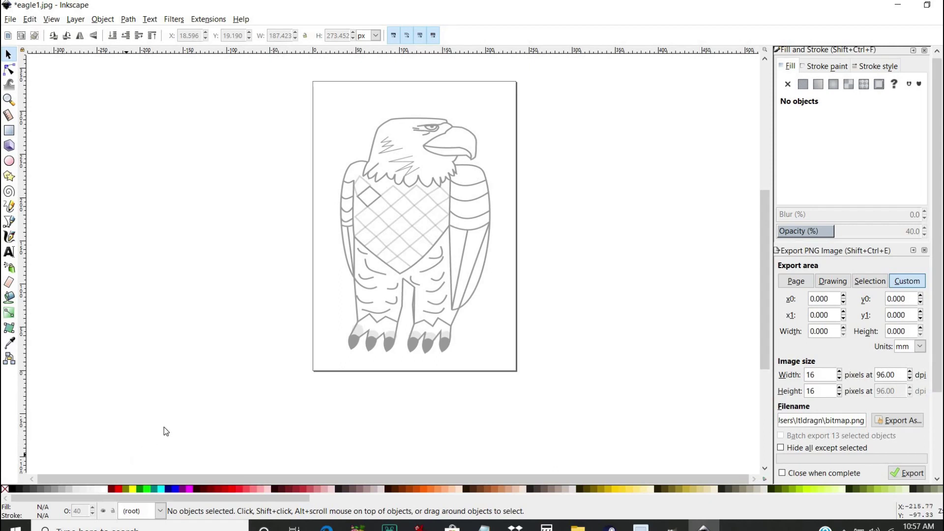
pyautogui.hotkey('shift', 'F7')
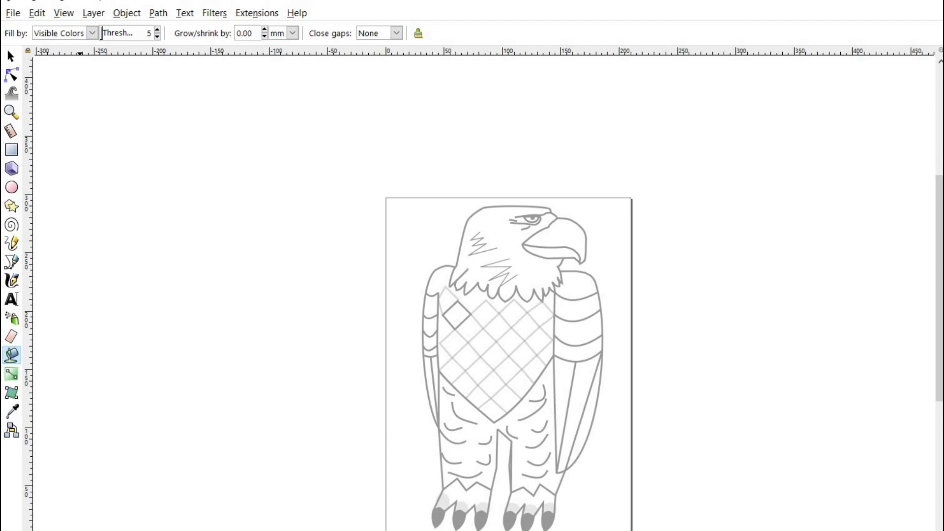
# Bucket-fill the upper and lower beak pale yellow and the chest diamond below the neck tan
pyautogui.click(502, 235)
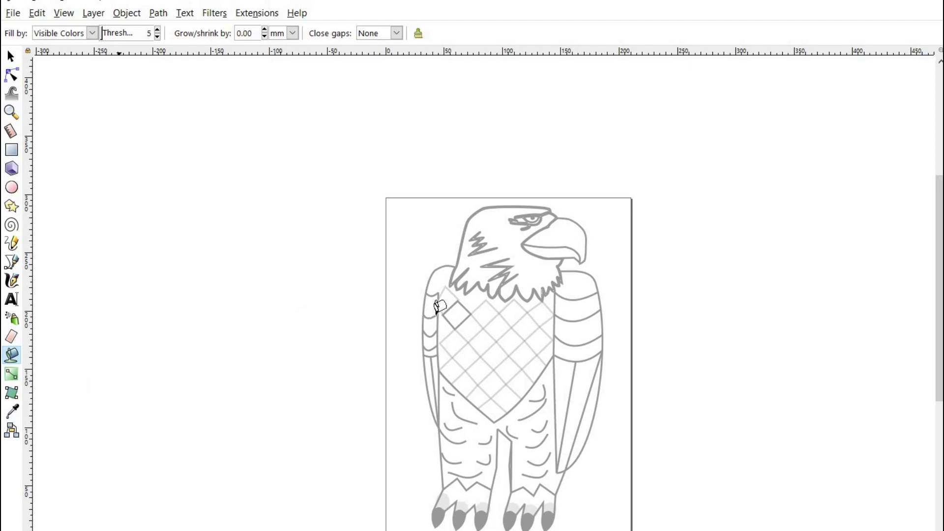
pyautogui.click(562, 248)
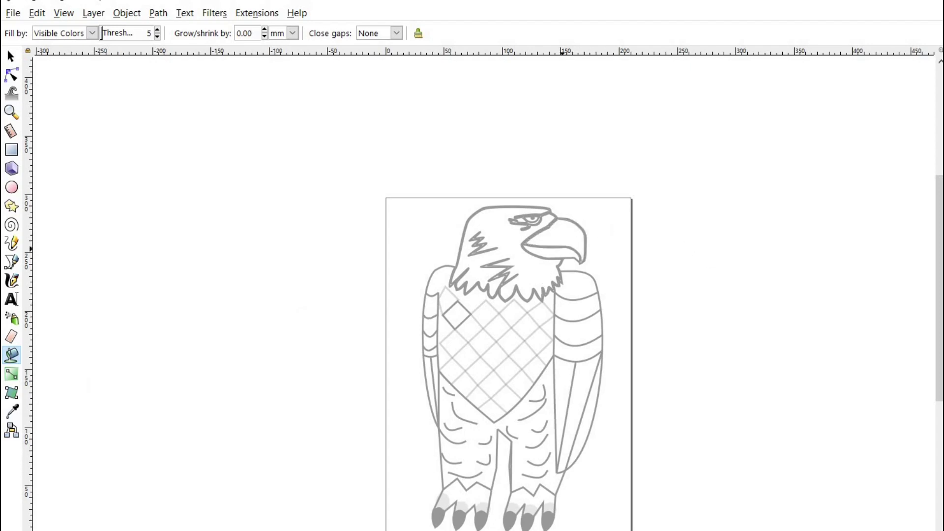
pyautogui.click(561, 243)
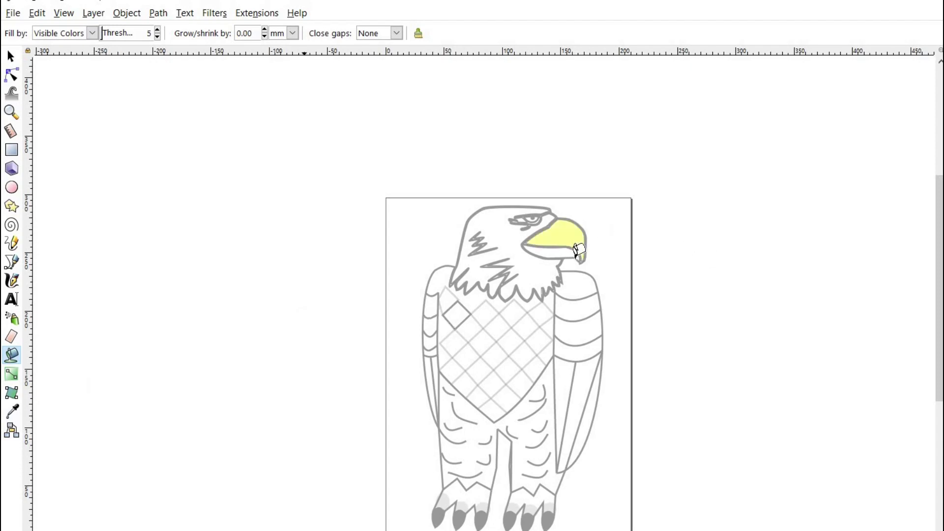
pyautogui.click(554, 245)
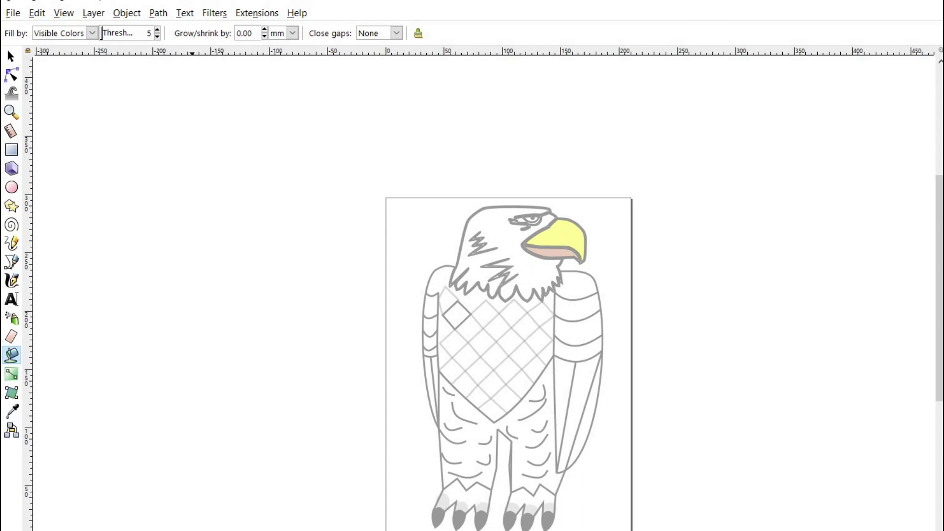
pyautogui.hotkey('ctrl', 'z')
pyautogui.click(513, 313)
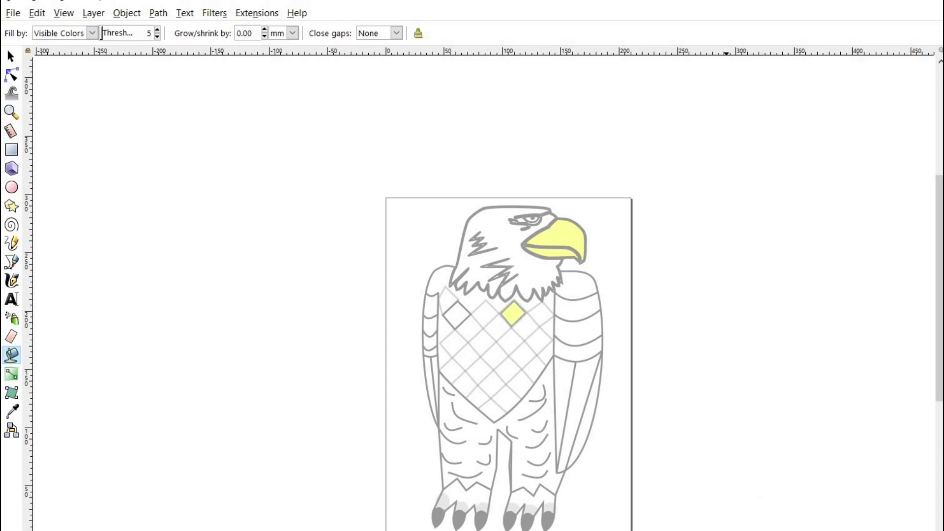
pyautogui.click(513, 313)
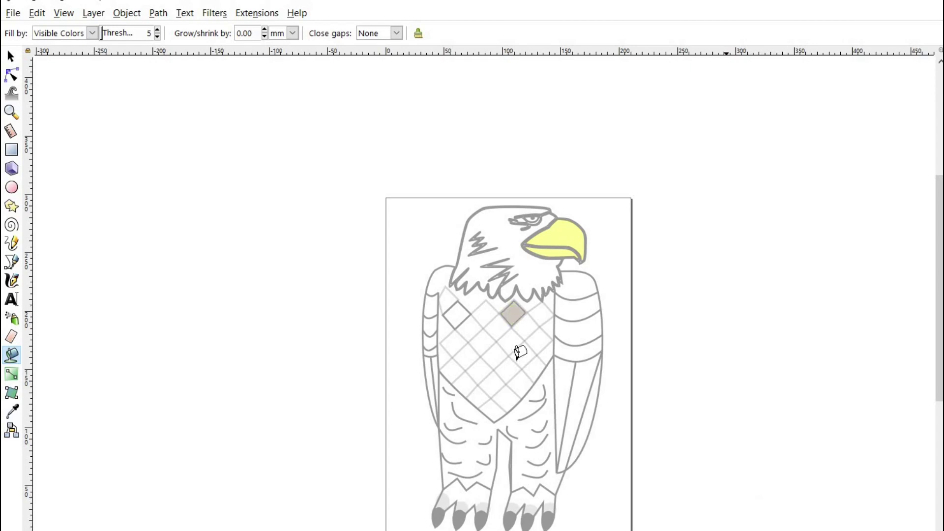
# Fill the upper chest diamonds, neck, left shoulder and right wing's top band tan
pyautogui.click(489, 310)
pyautogui.click(499, 328)
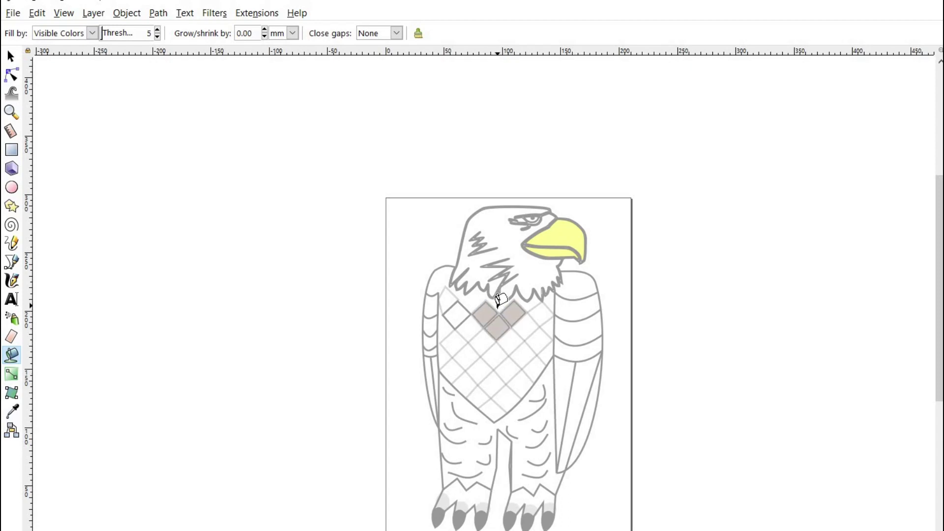
pyautogui.click(480, 303)
pyautogui.click(558, 302)
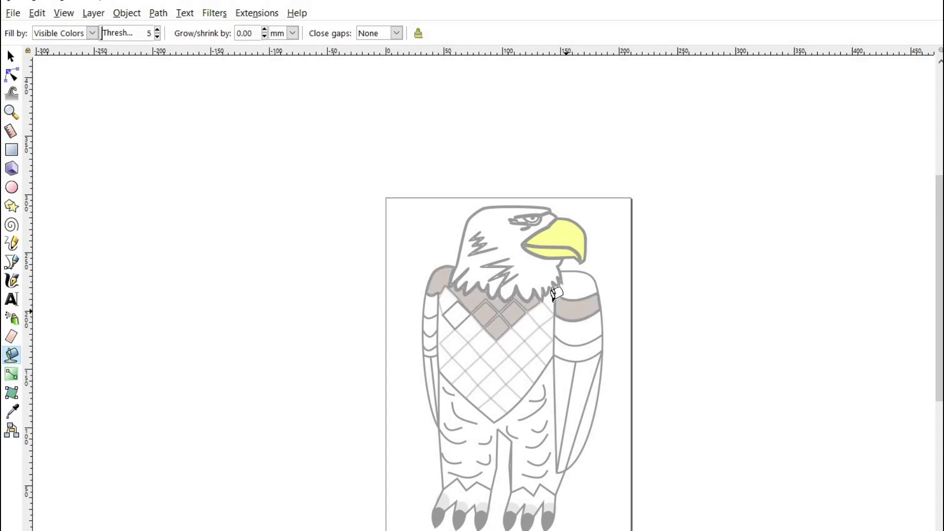
pyautogui.click(539, 317)
pyautogui.click(528, 328)
pyautogui.click(541, 339)
pyautogui.click(547, 362)
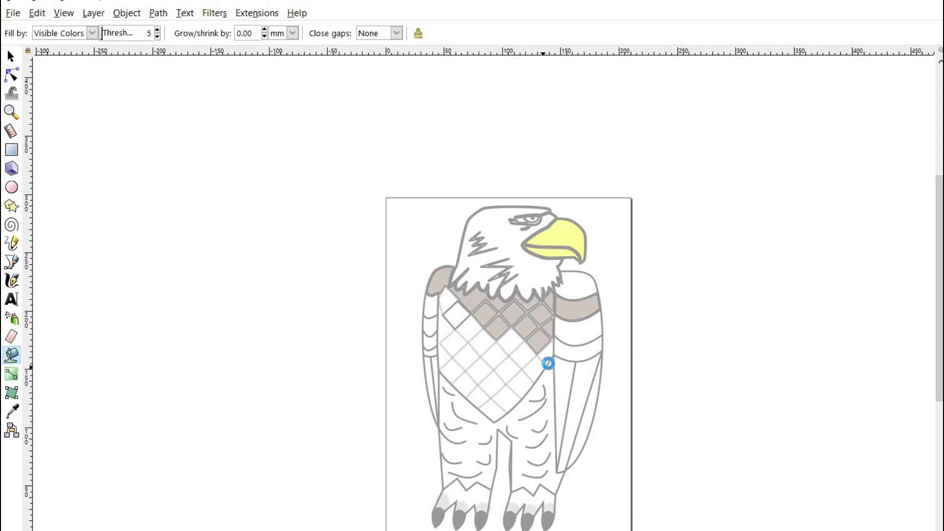
pyautogui.click(547, 355)
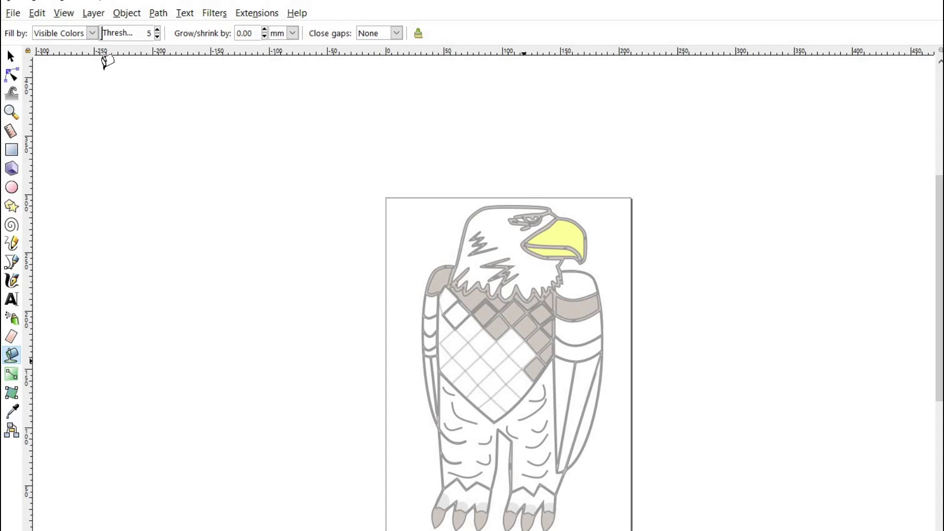
# Undo the last two fills, including the one that thickened the outlines
pyautogui.click(37, 13)
pyautogui.click(39, 29)
pyautogui.click(37, 13)
pyautogui.click(48, 32)
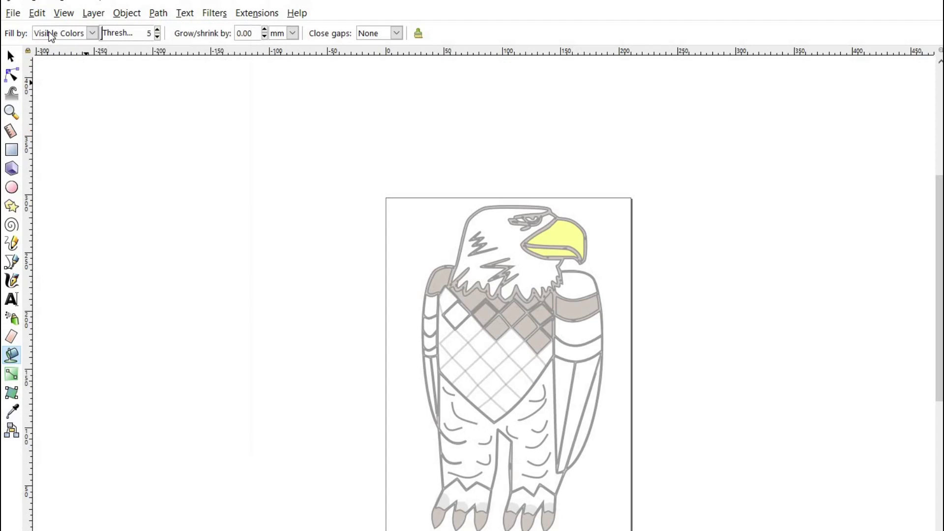
# Undo the stray outline fill, then fill the left and middle chest diamonds tan
pyautogui.click(38, 14)
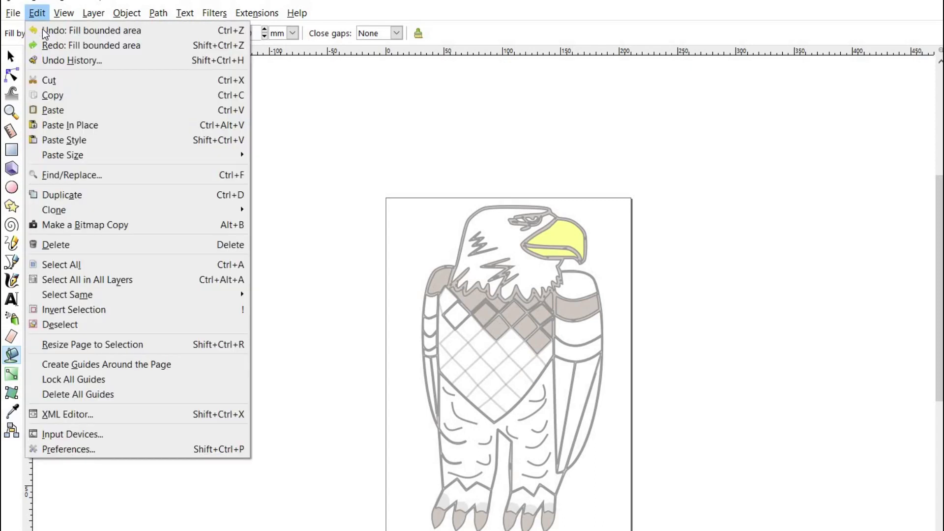
pyautogui.click(42, 30)
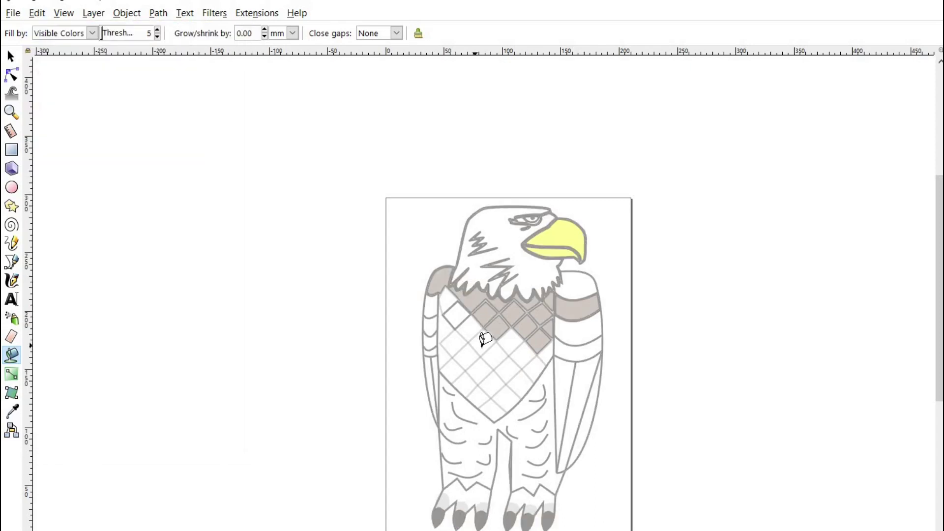
pyautogui.click(472, 332)
pyautogui.click(456, 315)
pyautogui.click(449, 298)
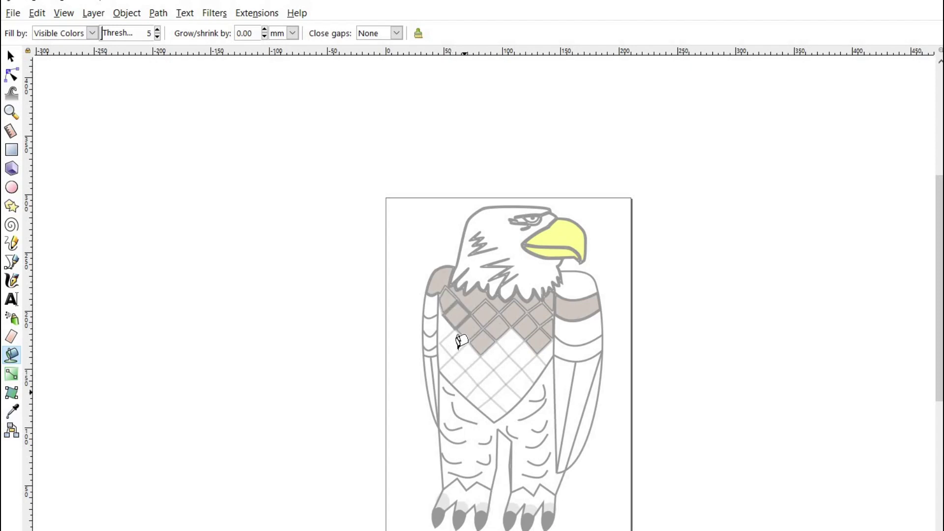
pyautogui.click(452, 340)
pyautogui.click(452, 372)
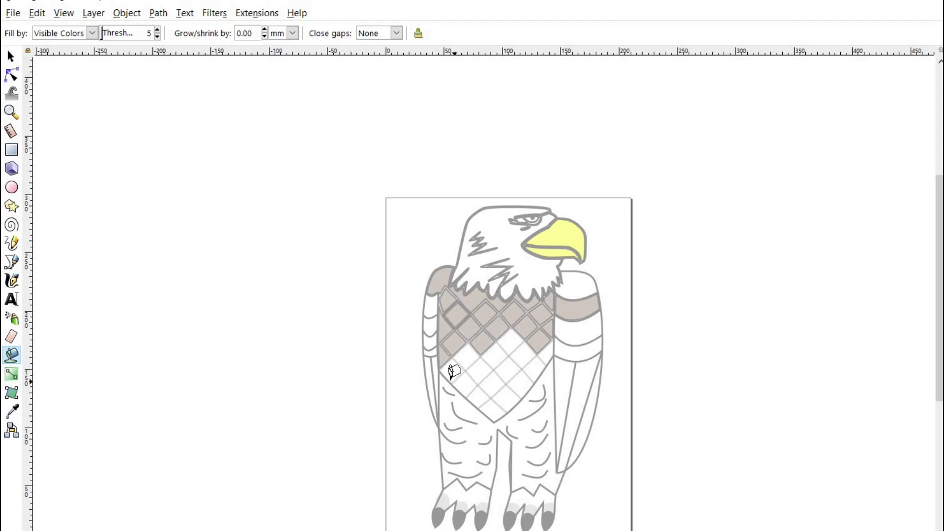
pyautogui.click(466, 350)
pyautogui.click(476, 369)
pyautogui.click(476, 393)
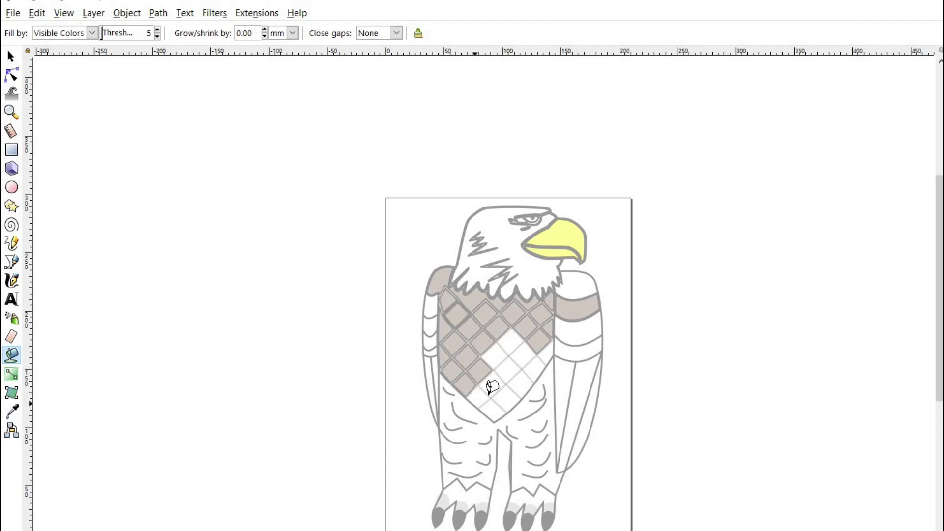
pyautogui.click(493, 389)
# Fill the remaining right-side and bottom chest diamonds and the chest's right-edge sliver tan
pyautogui.click(508, 368)
pyautogui.click(497, 355)
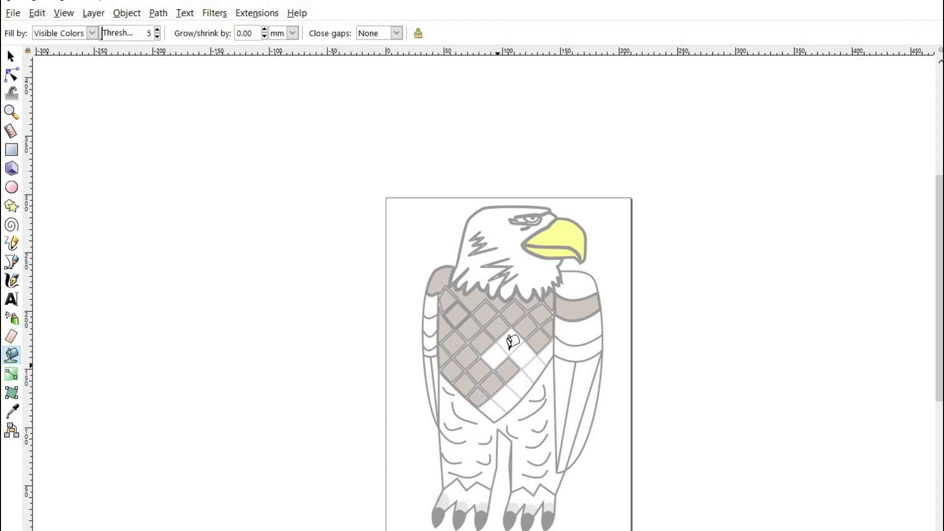
pyautogui.click(512, 343)
pyautogui.click(539, 364)
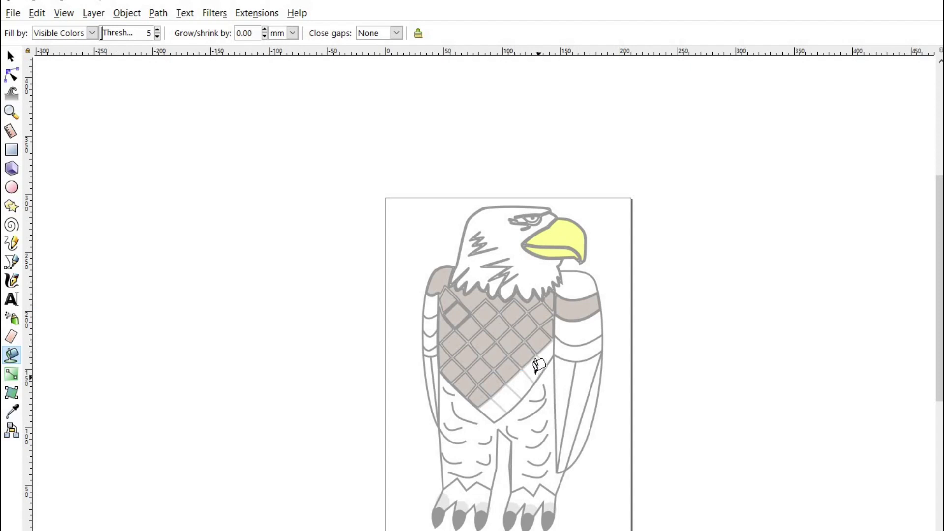
pyautogui.click(526, 377)
pyautogui.click(511, 393)
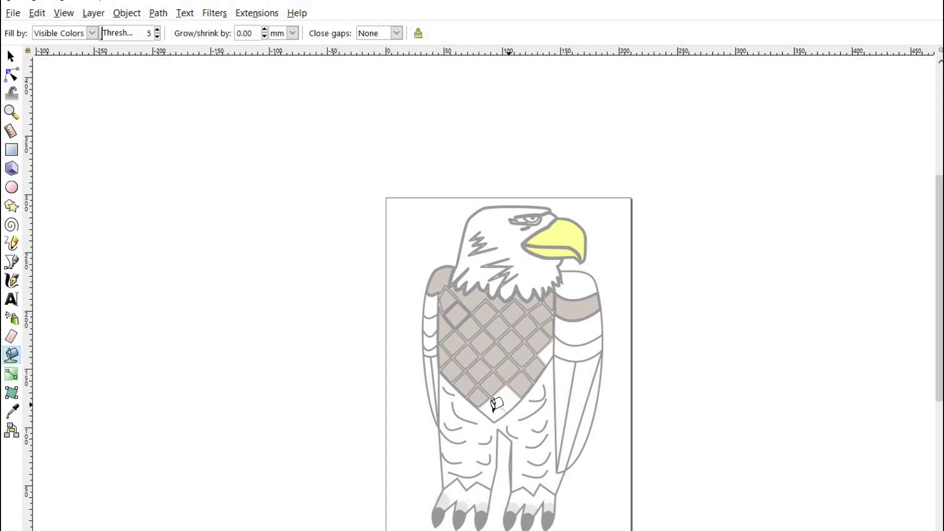
pyautogui.click(490, 403)
pyautogui.click(506, 401)
pyautogui.click(547, 358)
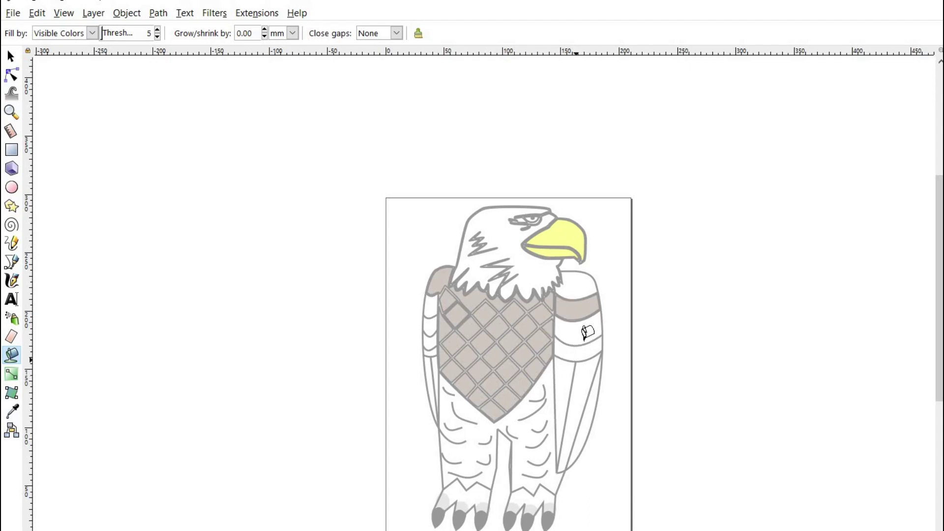
# Fill the top two bands of the right arm and the left upper-arm strips tan
pyautogui.click(586, 336)
pyautogui.click(589, 281)
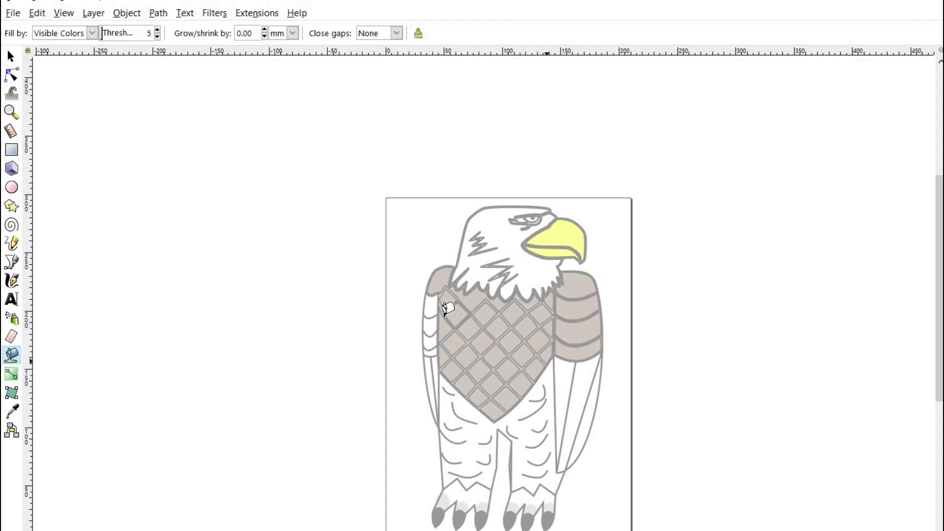
pyautogui.click(428, 313)
pyautogui.click(429, 328)
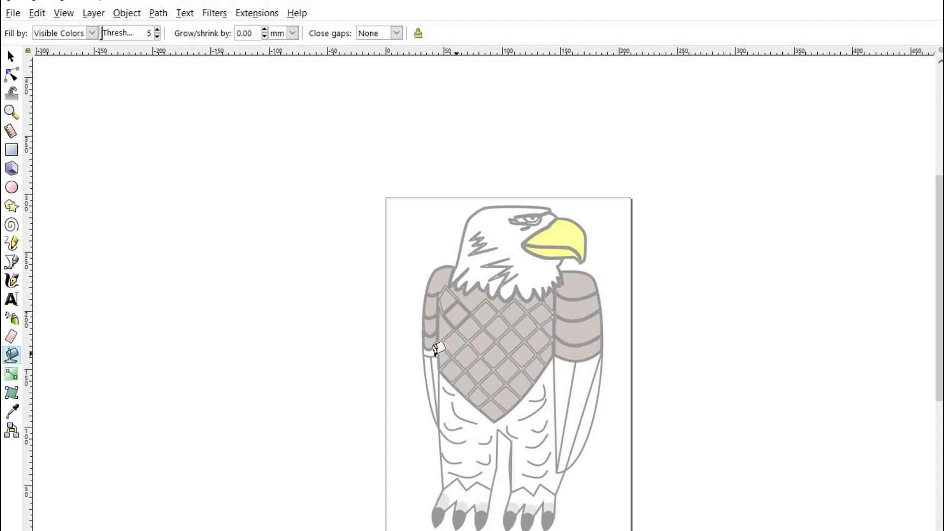
# Fill the left arm strip, the narrow right-wing strip, and the lower body and legs tan
pyautogui.click(434, 364)
pyautogui.scroll(1, 485, 358)
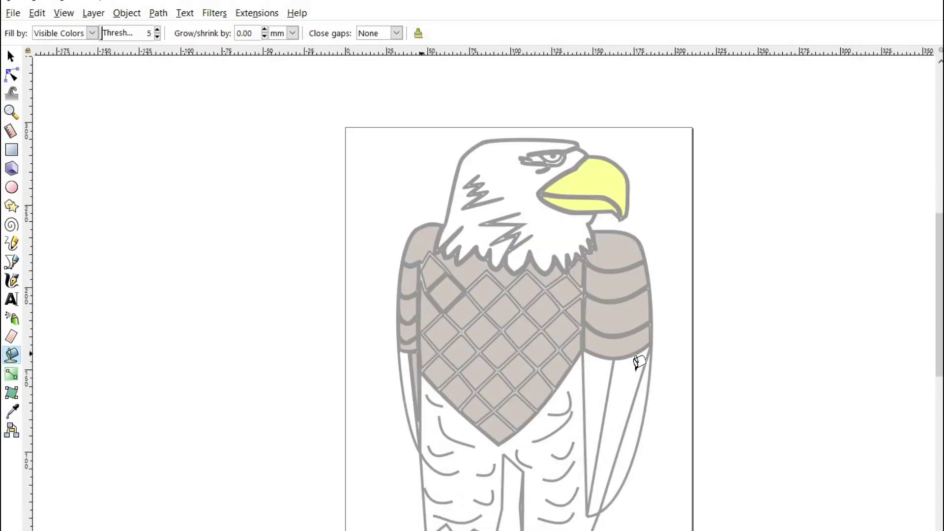
pyautogui.click(598, 403)
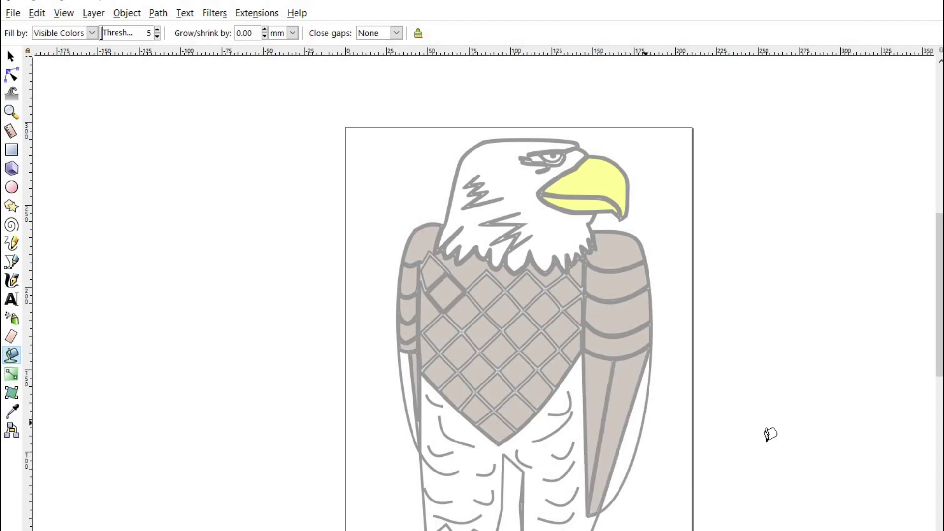
pyautogui.scroll(-3, 677, 377)
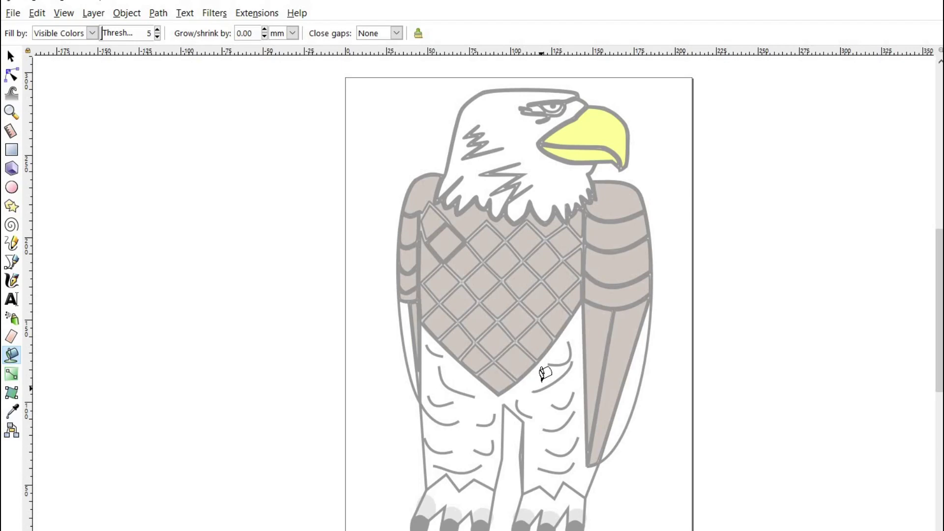
pyautogui.click(542, 376)
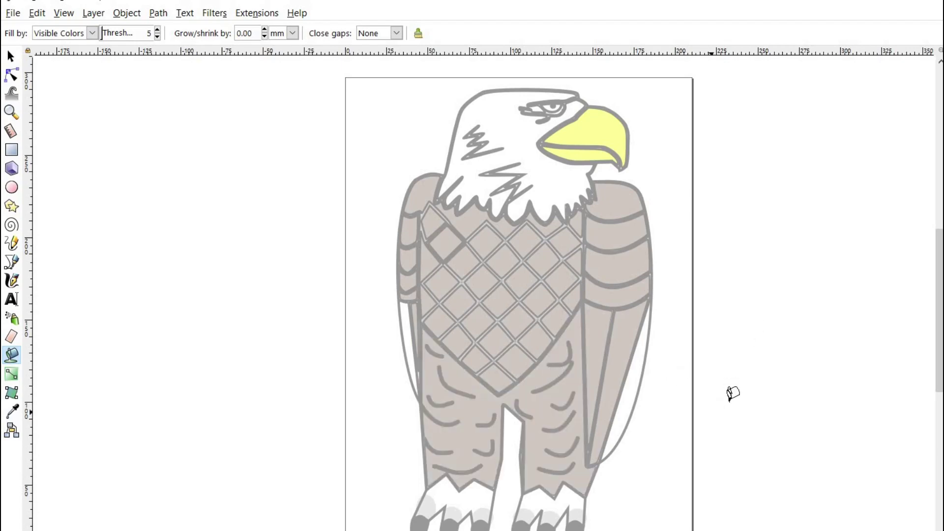
pyautogui.scroll(3, 737, 411)
pyautogui.scroll(-5, 737, 411)
pyautogui.scroll(3, 688, 347)
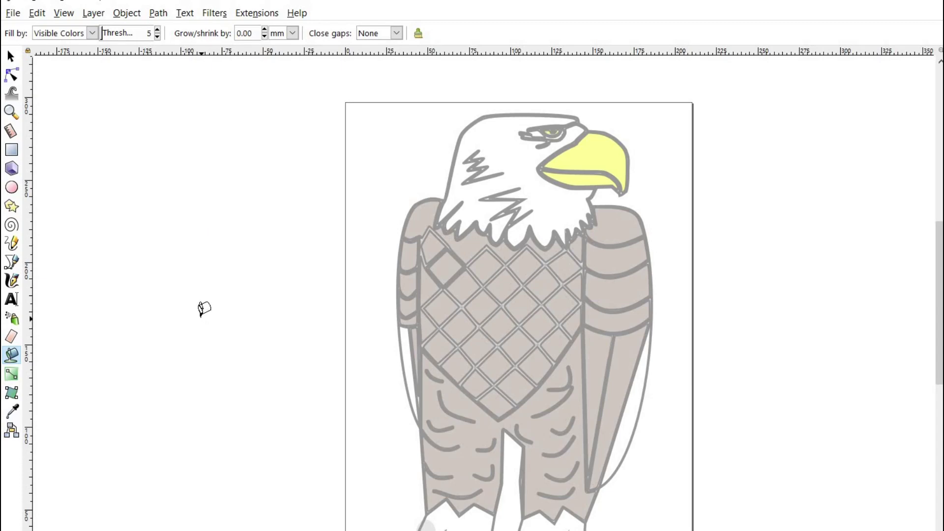
pyautogui.scroll(-2, 204, 309)
pyautogui.scroll(2, 204, 309)
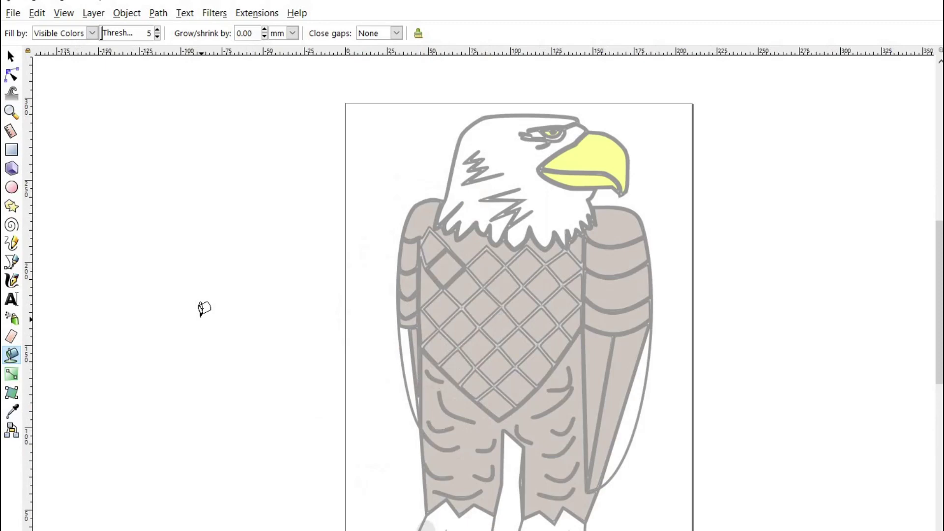
pyautogui.scroll(-1, 204, 308)
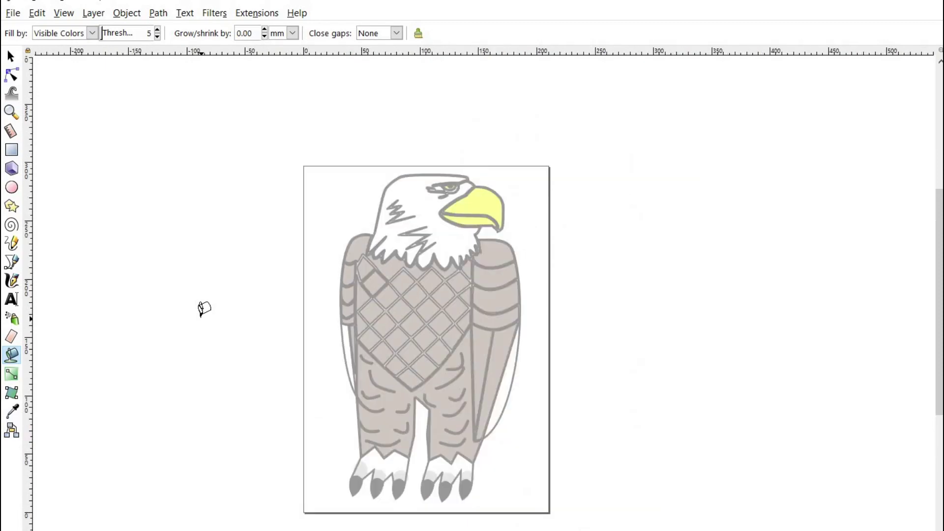